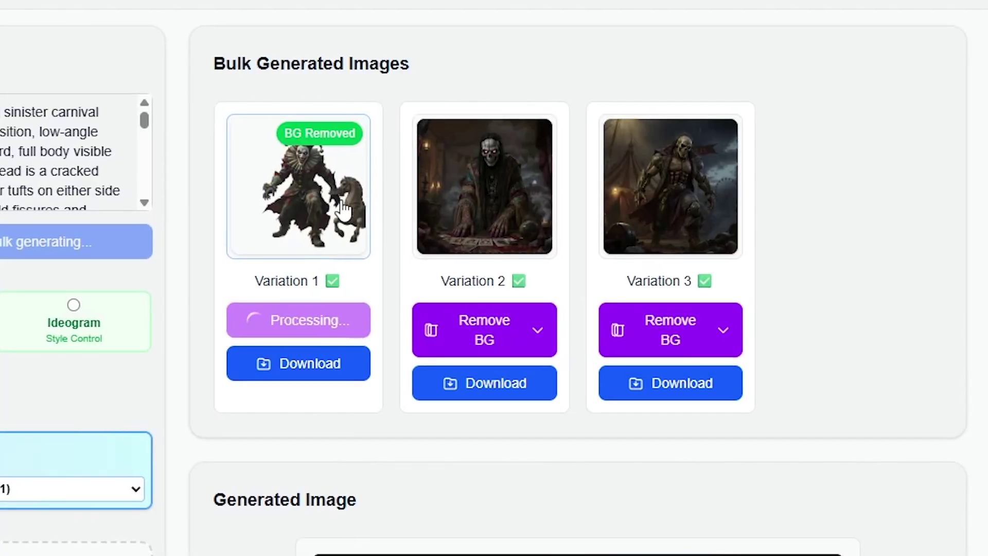
Step: Remove the backgrounds of Variations 2 and 3 using the Men1scus remover
{"action": "left_click", "coordinate": [466, 332]}
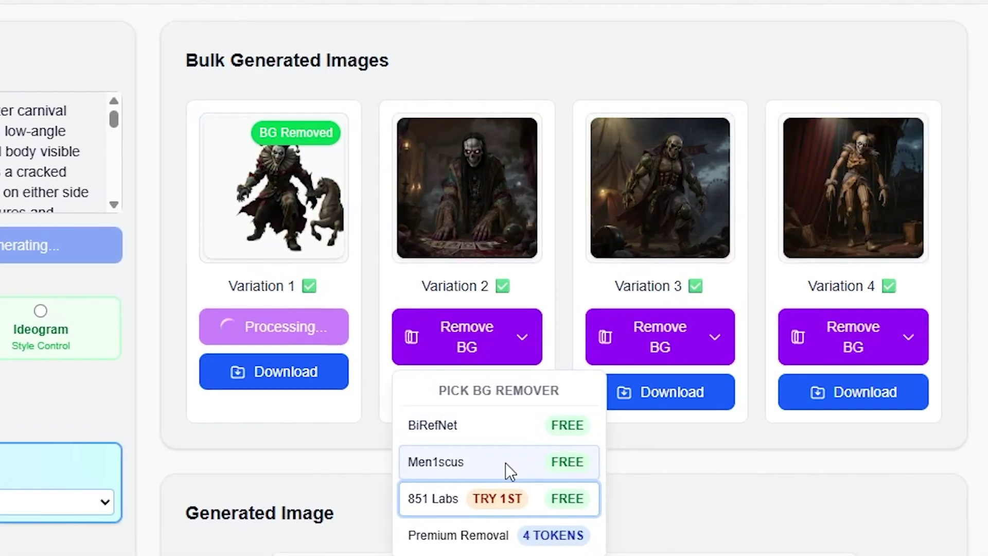
{"action": "left_click", "coordinate": [505, 462]}
{"action": "left_click", "coordinate": [675, 344]}
{"action": "left_click", "coordinate": [680, 458]}
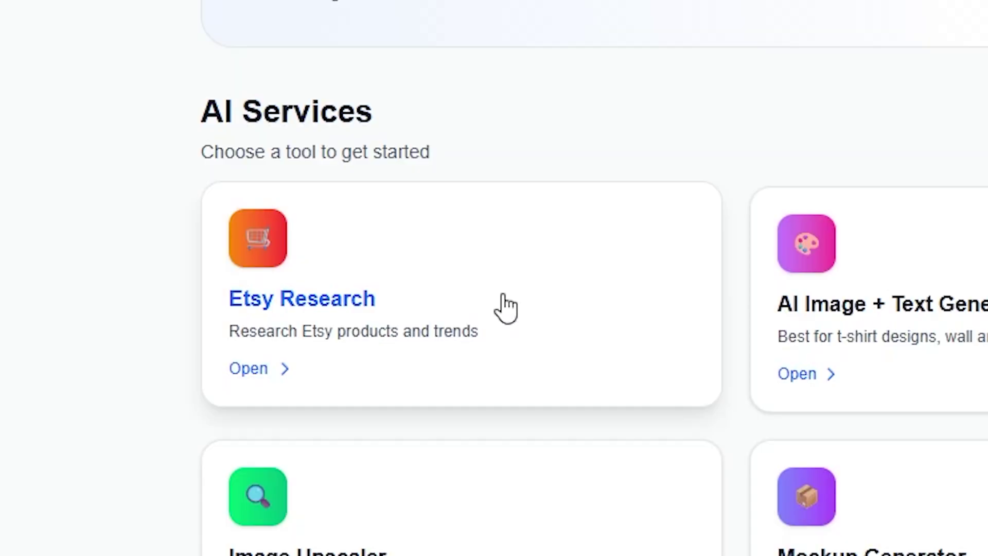
Step: Open Etsy Research, filter the listings to Clipart, and browse the results
{"action": "left_click", "coordinate": [506, 308]}
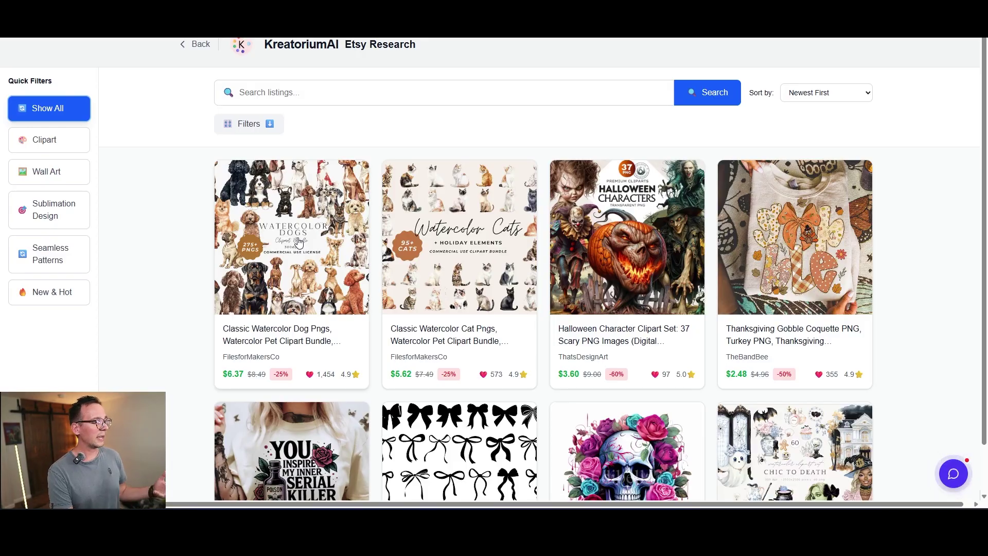
{"action": "left_click", "coordinate": [61, 140]}
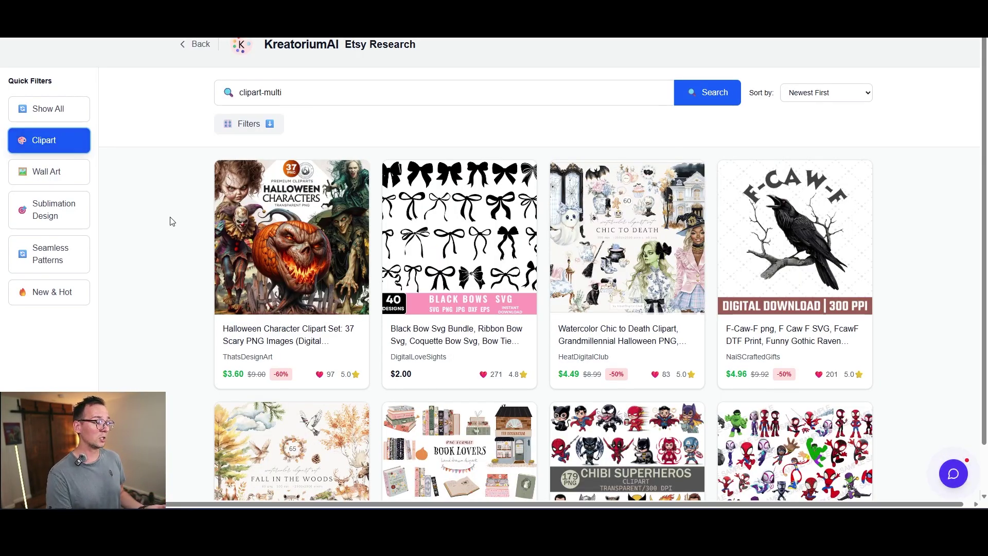
{"action": "scroll", "coordinate": [335, 256], "scroll_direction": "down", "scroll_amount": 10}
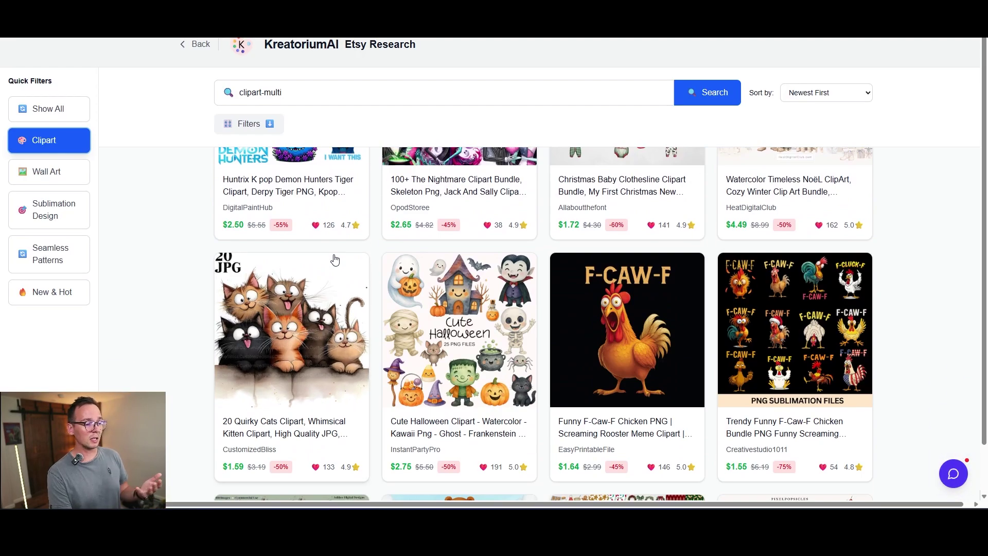
{"action": "scroll", "coordinate": [335, 259], "scroll_direction": "down", "scroll_amount": 9}
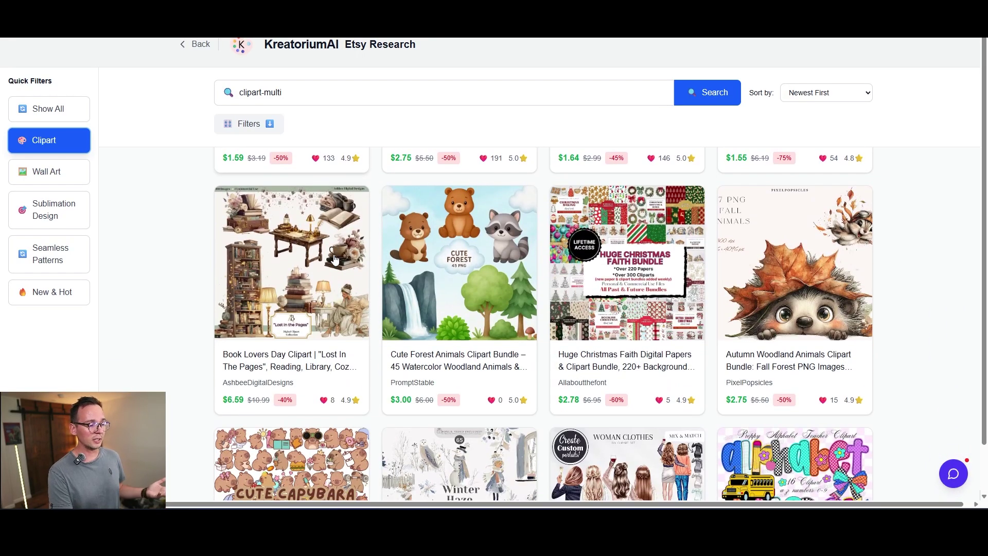
{"action": "scroll", "coordinate": [335, 259], "scroll_direction": "up", "scroll_amount": 8}
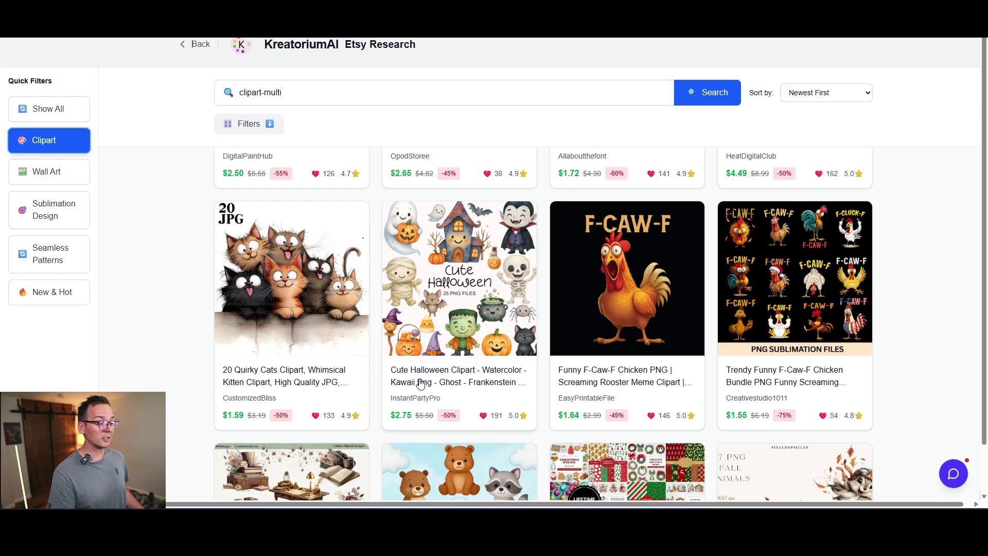
{"action": "left_click", "coordinate": [415, 364]}
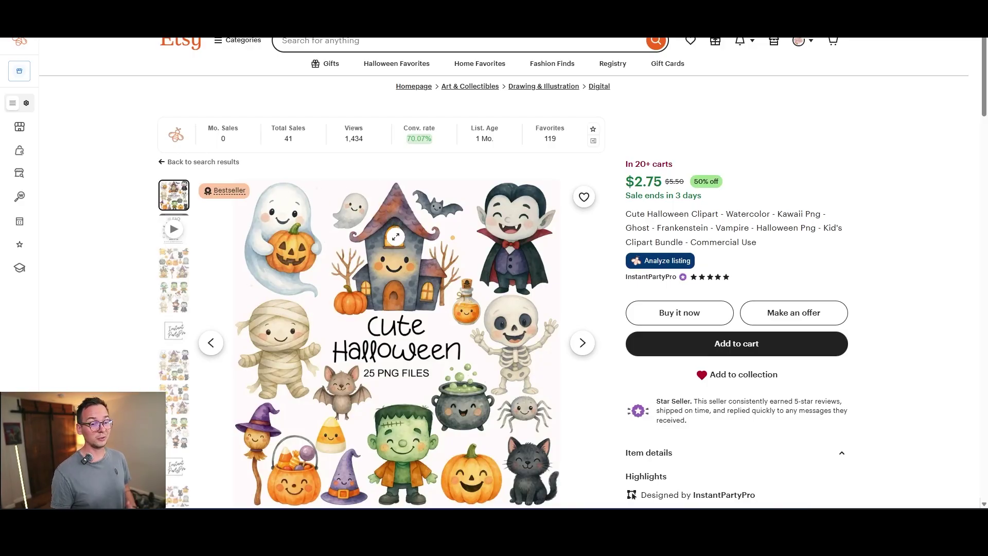
{"action": "scroll", "coordinate": [395, 237], "scroll_direction": "down", "scroll_amount": 2}
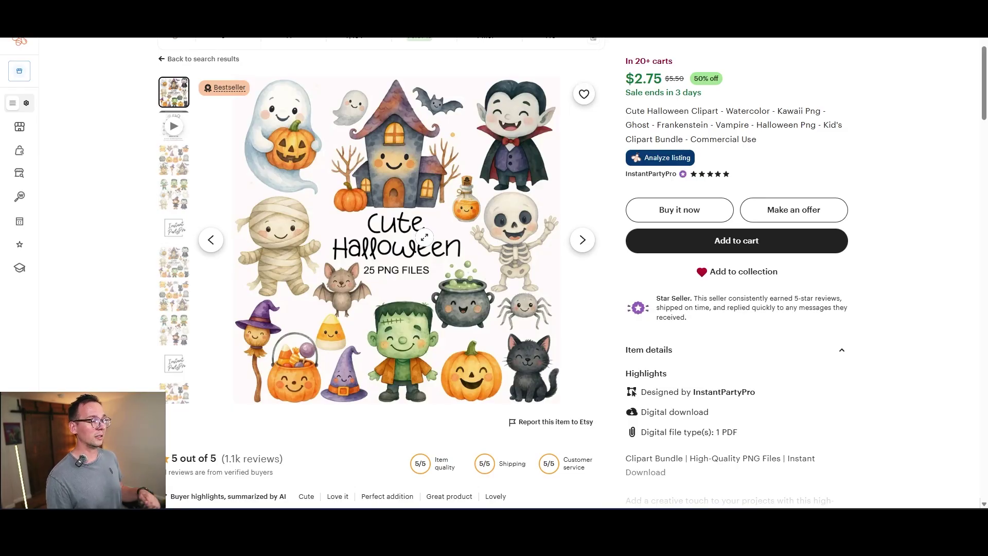
{"action": "key", "text": "ctrl+Tab"}
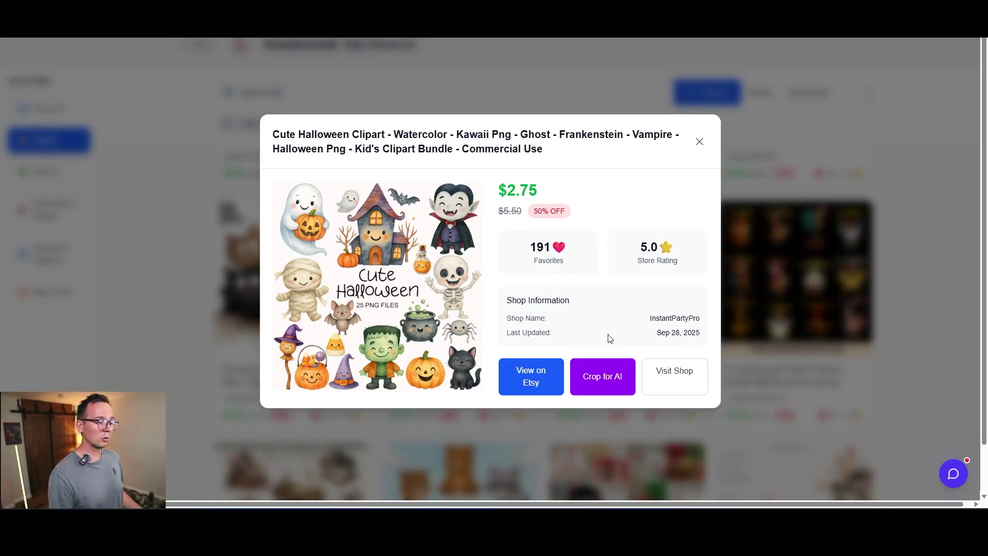
Step: Crop the vampire (108×147) from the clipart listing image, save it as PNG, and check it
{"action": "left_click", "coordinate": [604, 372]}
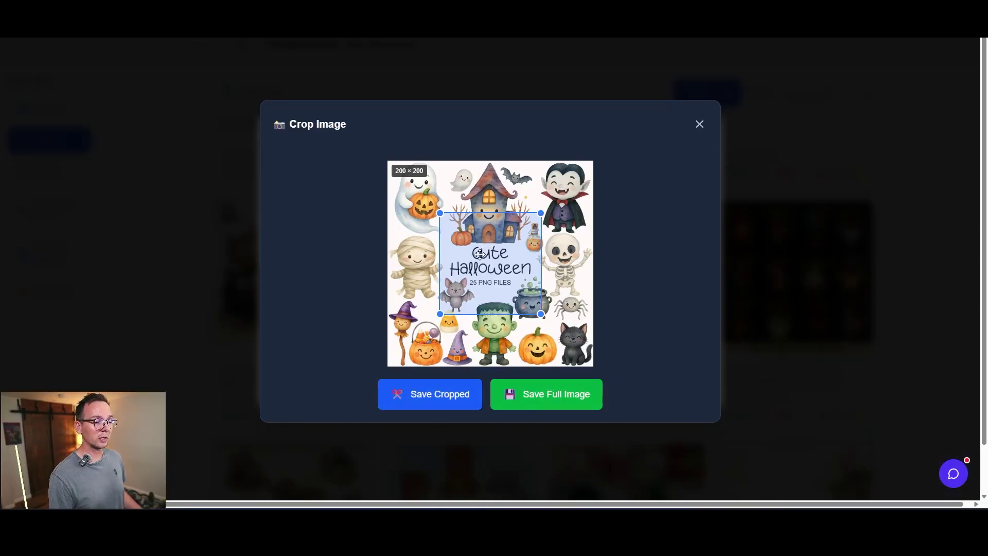
{"action": "left_click_drag", "start_coordinate": [480, 254], "coordinate": [539, 199]}
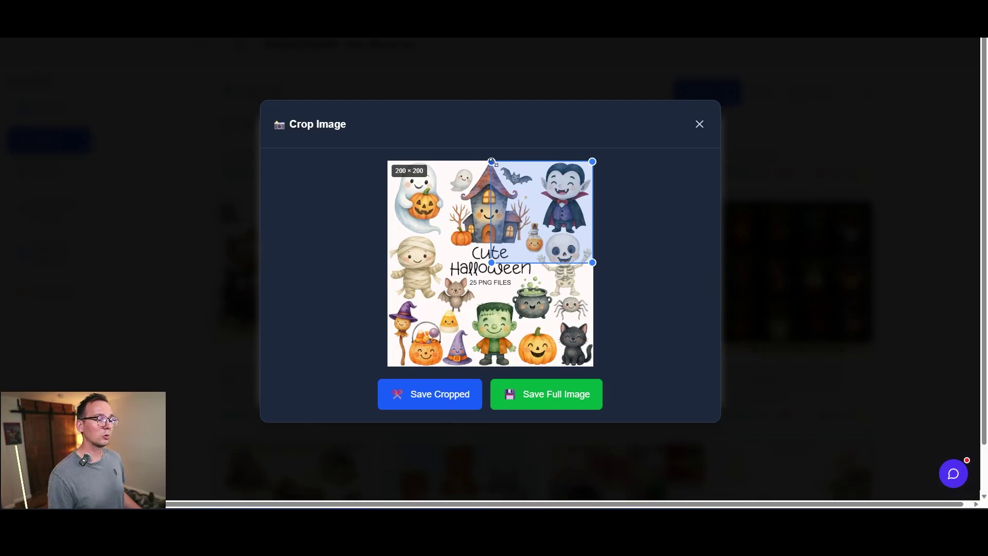
{"action": "left_click_drag", "start_coordinate": [491, 162], "coordinate": [539, 162]}
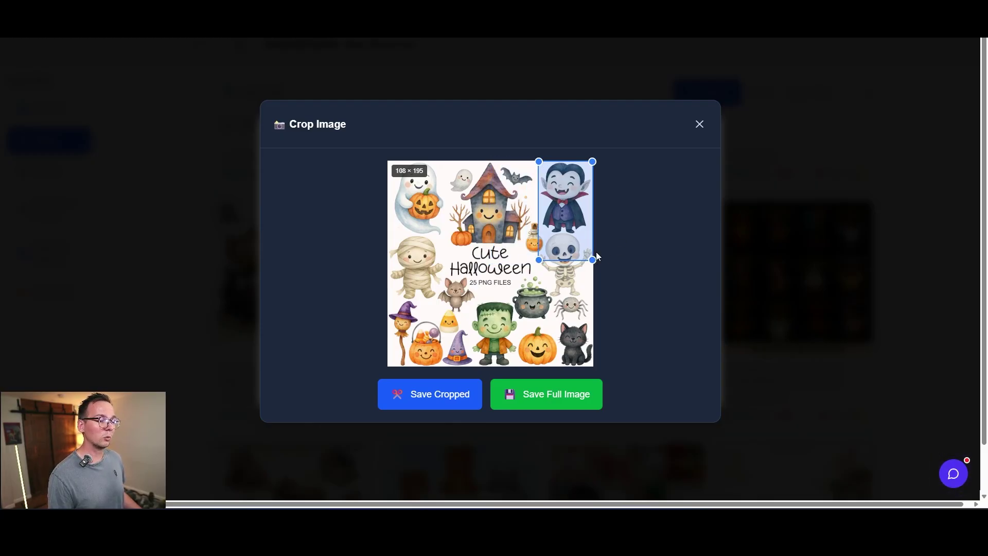
{"action": "left_click_drag", "start_coordinate": [592, 262], "coordinate": [593, 236]}
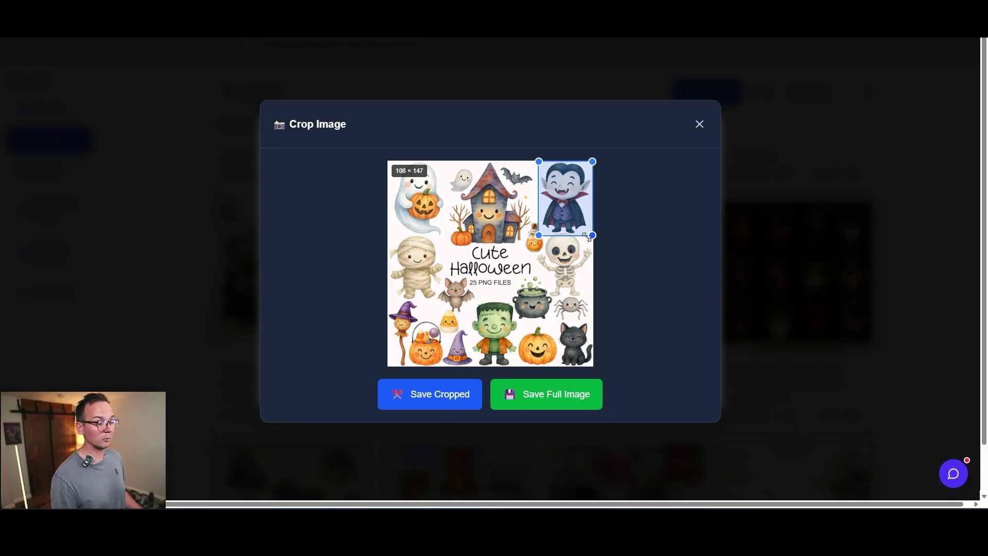
{"action": "left_click", "coordinate": [441, 404]}
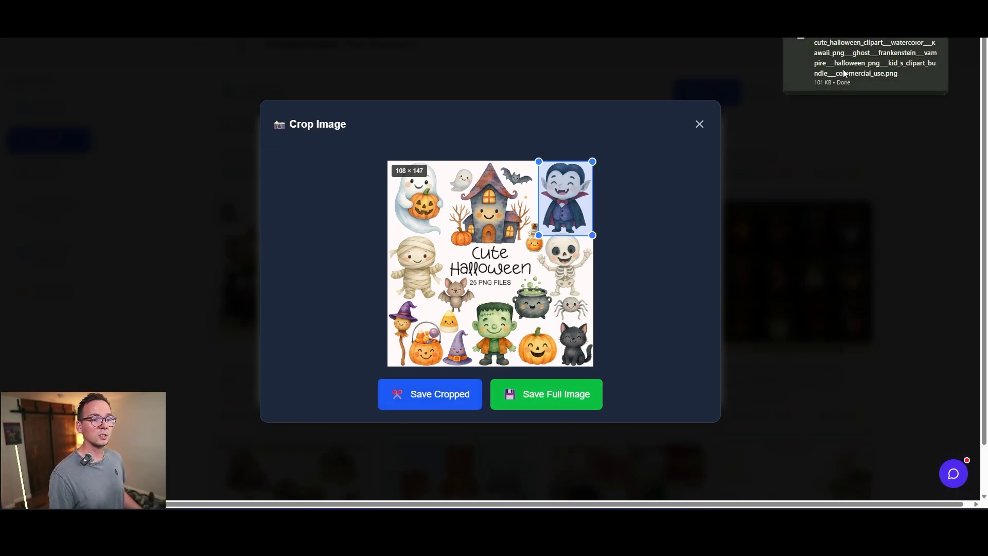
{"action": "left_click", "coordinate": [844, 72]}
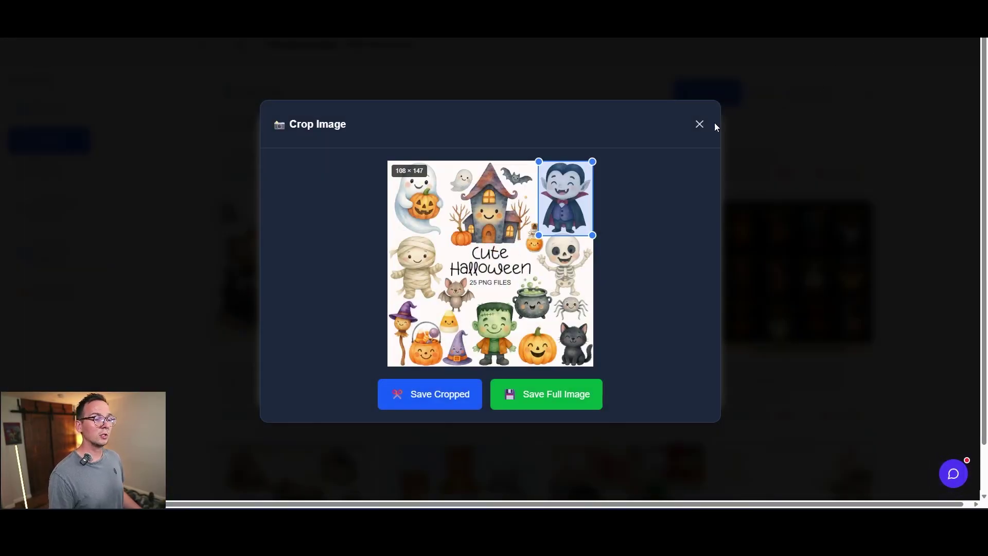
Step: Close the crop and listing dialogs and return to the KreatoriumAI dashboard
{"action": "left_click", "coordinate": [701, 126]}
{"action": "left_click", "coordinate": [700, 141]}
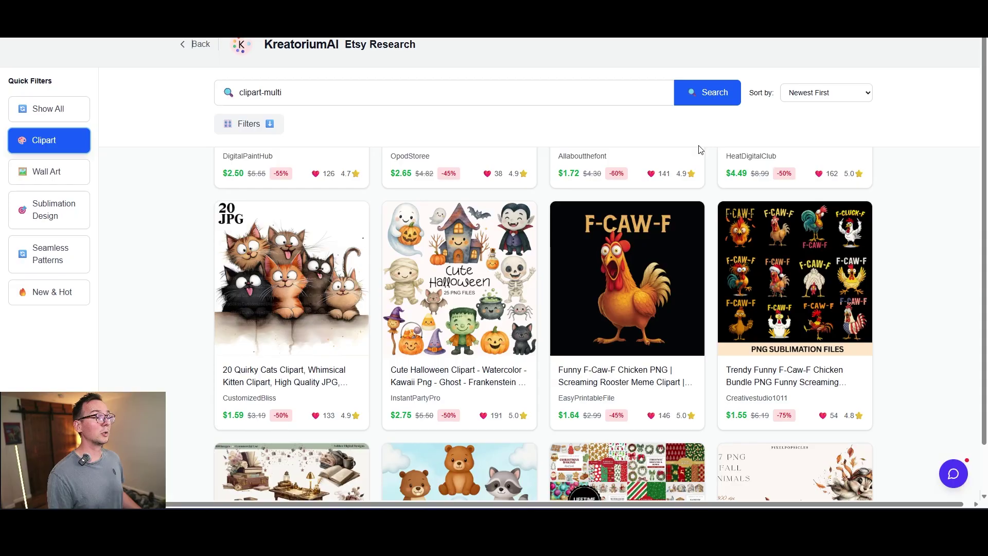
{"action": "left_click", "coordinate": [200, 45]}
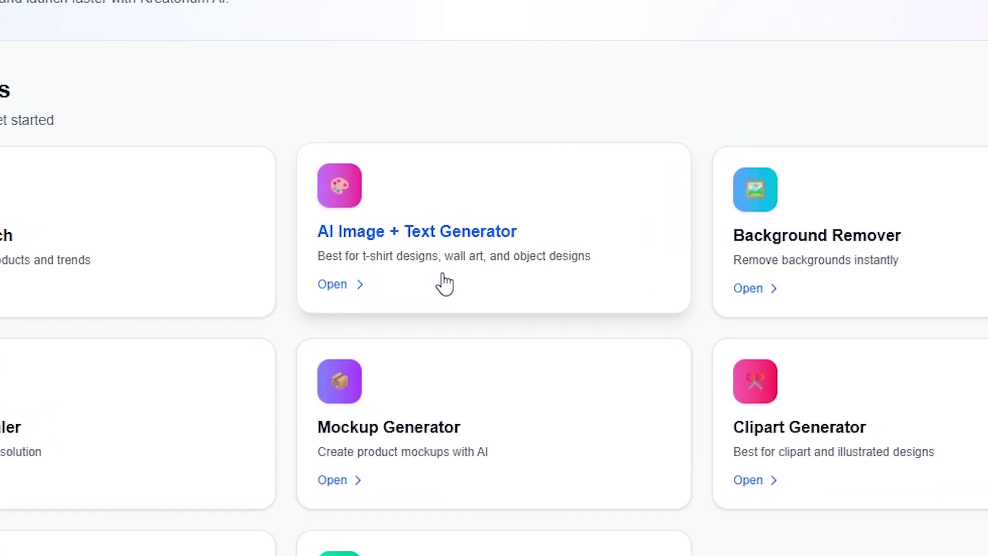
Step: Open the AI Image + Text Generator with the Flux Kontext model selected
{"action": "left_click", "coordinate": [447, 282]}
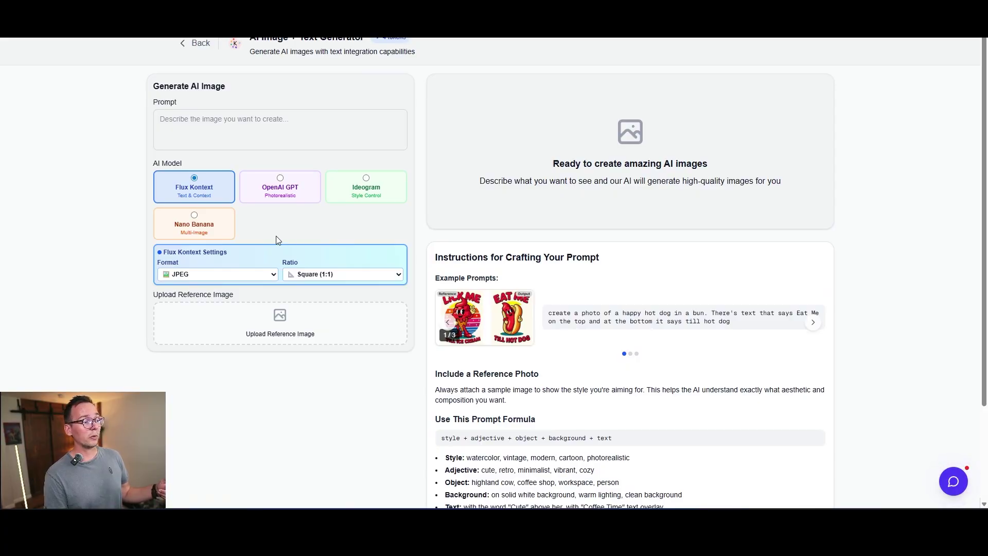
{"action": "left_click", "coordinate": [210, 230]}
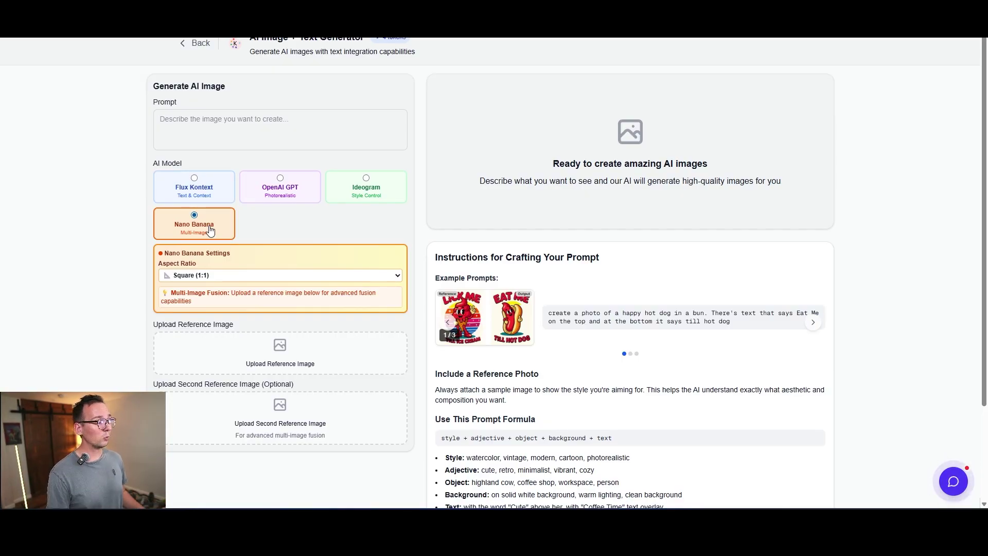
{"action": "left_click", "coordinate": [207, 194]}
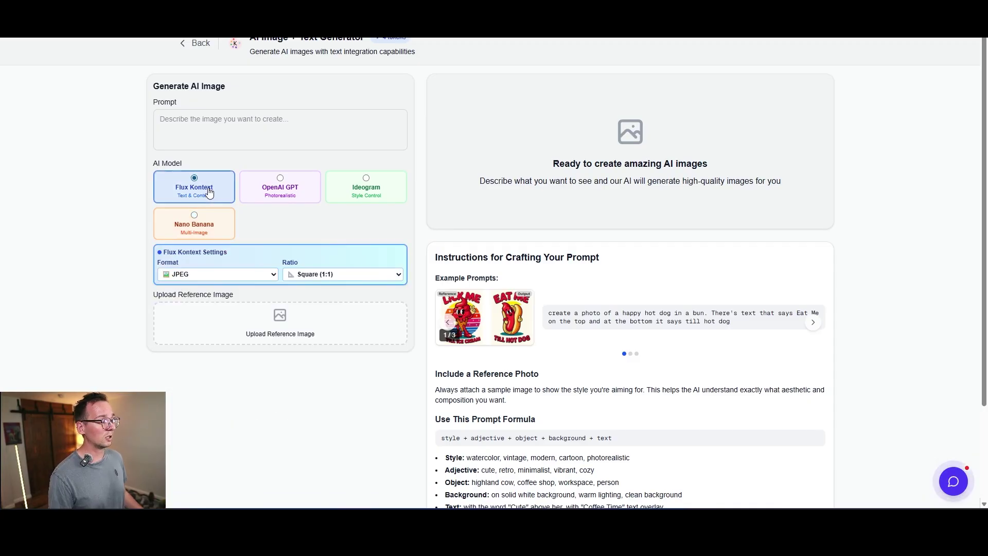
Step: Upload the cropped vampire PNG as reference and generate an AI prompt from it
{"action": "left_click", "coordinate": [319, 334]}
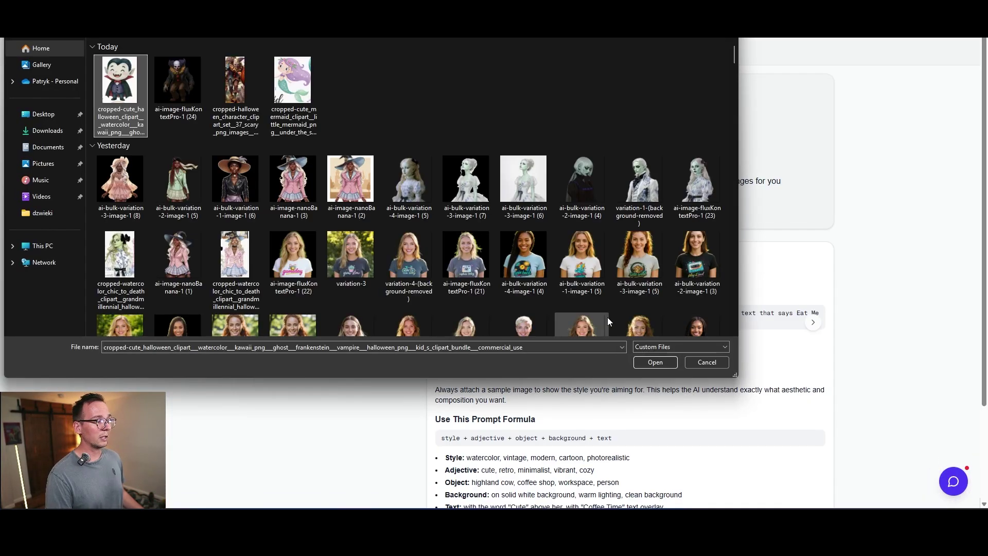
{"action": "left_click", "coordinate": [643, 360]}
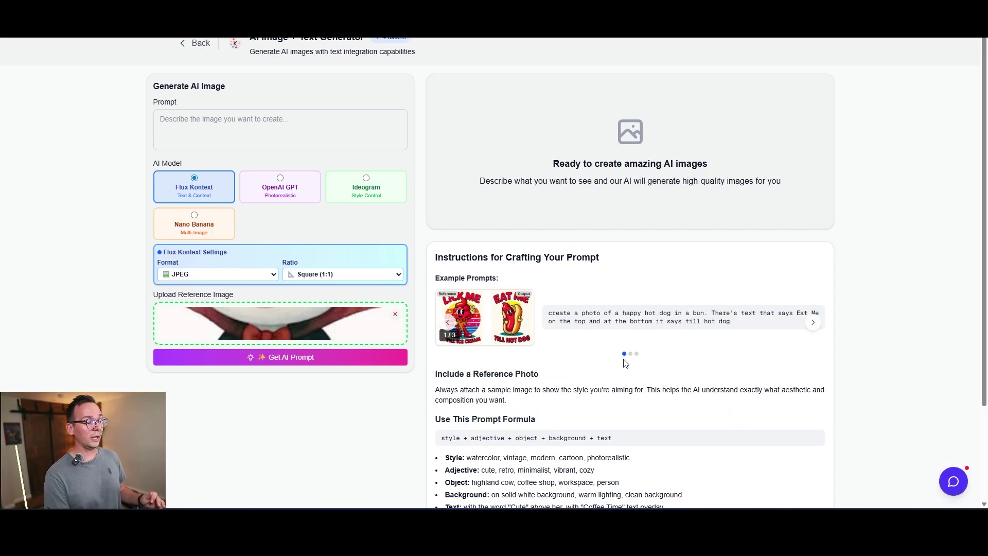
{"action": "left_click", "coordinate": [263, 364]}
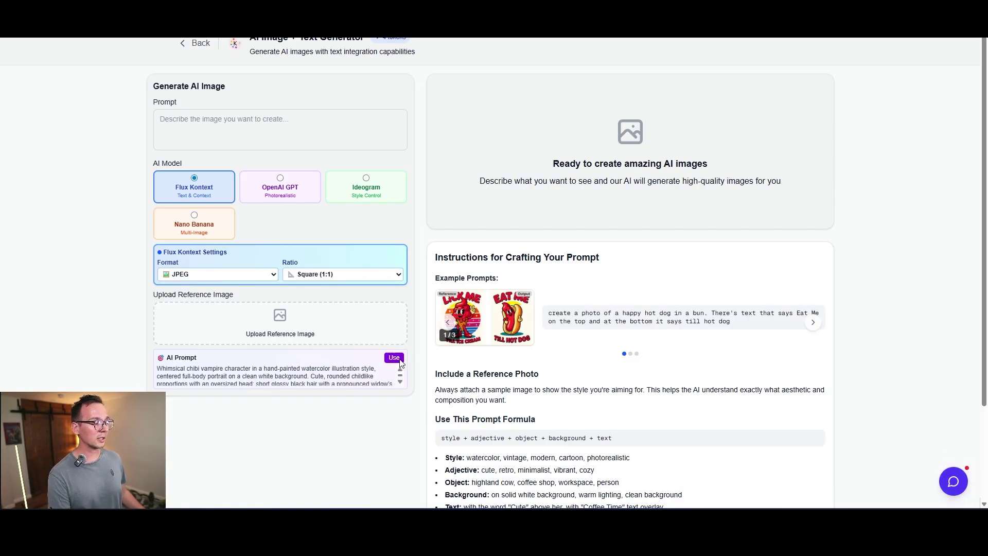
Step: Generate the chibi watercolor vampire from the AI prompt with Flux Kontext, then request variations
{"action": "left_click", "coordinate": [397, 356]}
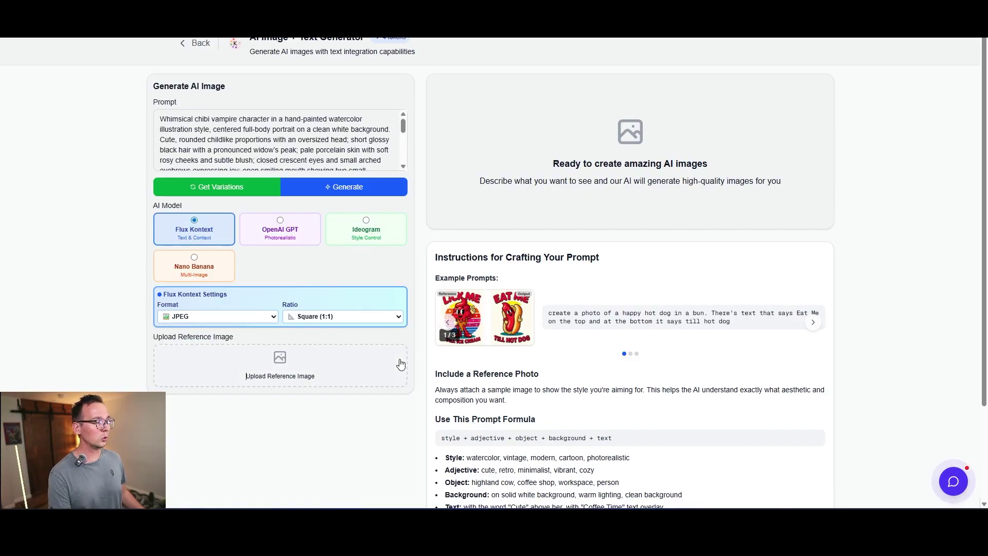
{"action": "left_click", "coordinate": [314, 189]}
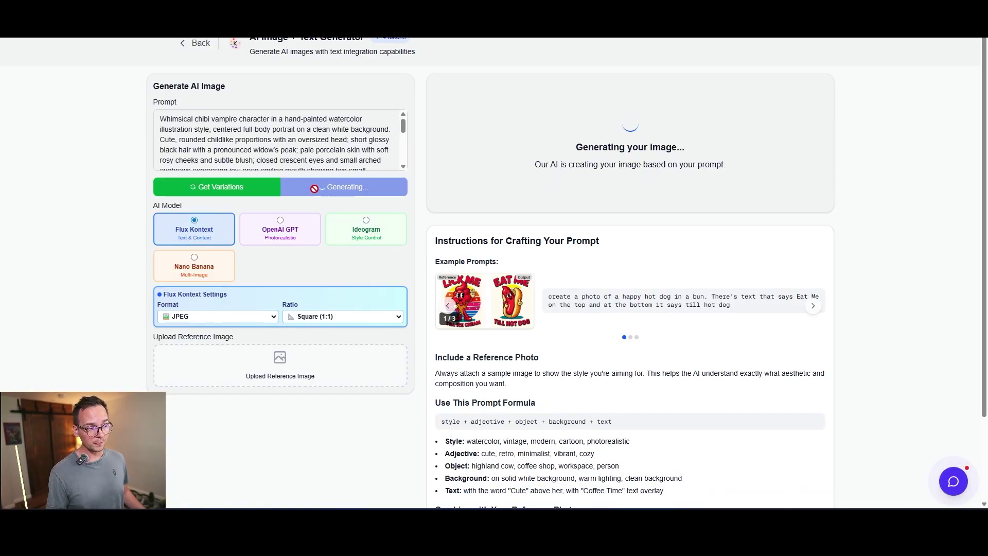
{"action": "left_click", "coordinate": [244, 186]}
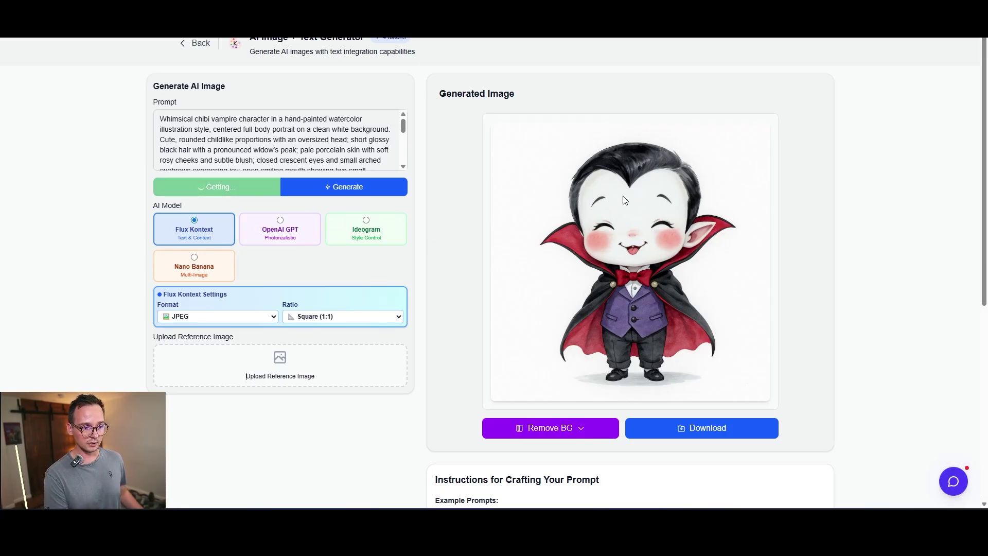
Step: Download the vampire image and remove its background with 851 Labs
{"action": "left_click", "coordinate": [662, 426]}
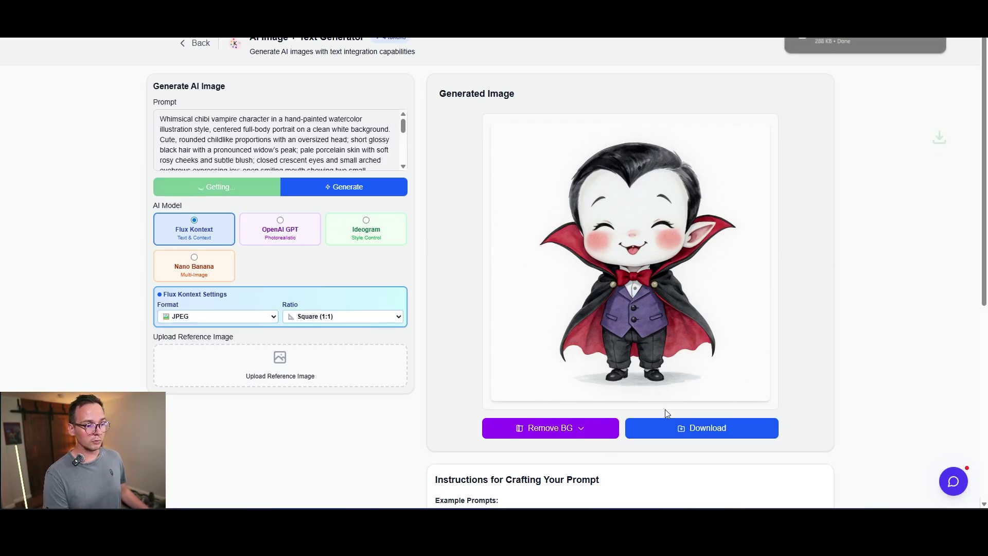
{"action": "left_click", "coordinate": [583, 432]}
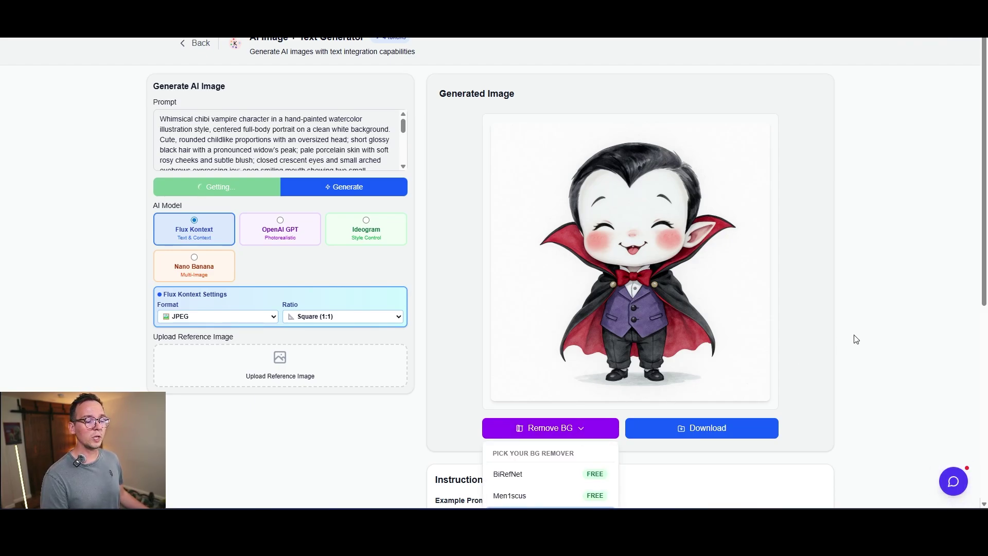
{"action": "scroll", "coordinate": [856, 340], "scroll_direction": "down", "scroll_amount": 3}
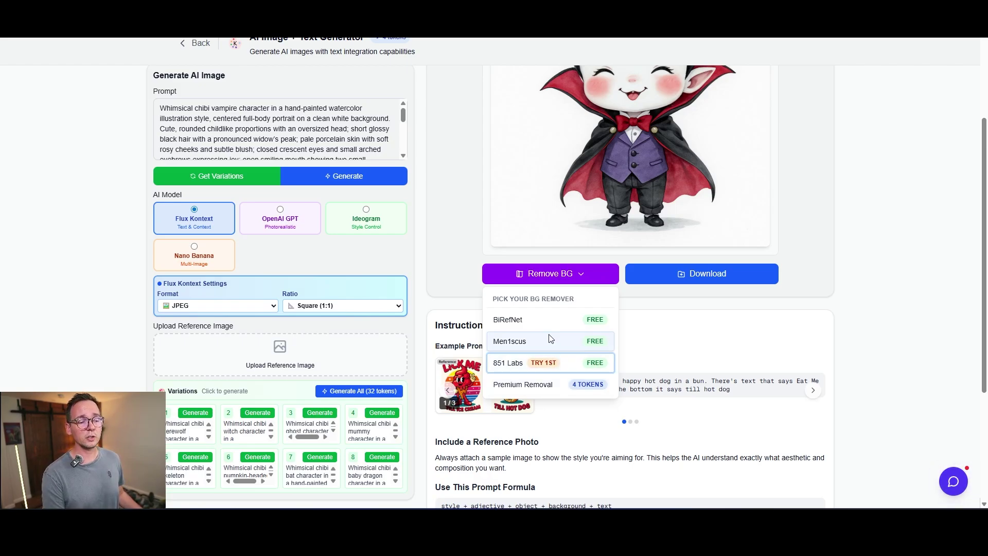
{"action": "left_click", "coordinate": [551, 364]}
{"action": "scroll", "coordinate": [662, 336], "scroll_direction": "up", "scroll_amount": 2}
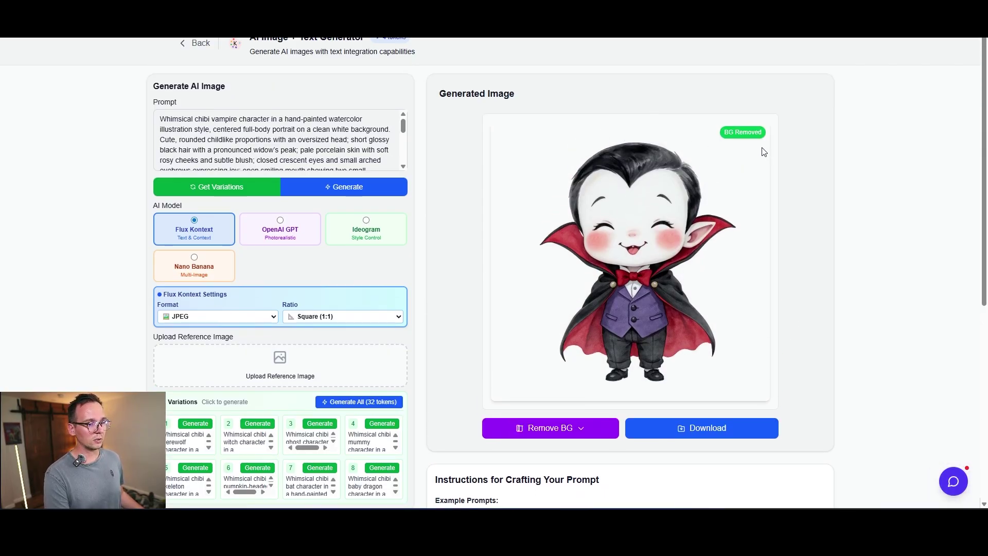
Step: Download the background-free vampire PNG (288 KB) and inspect it in the viewer
{"action": "left_click", "coordinate": [695, 429]}
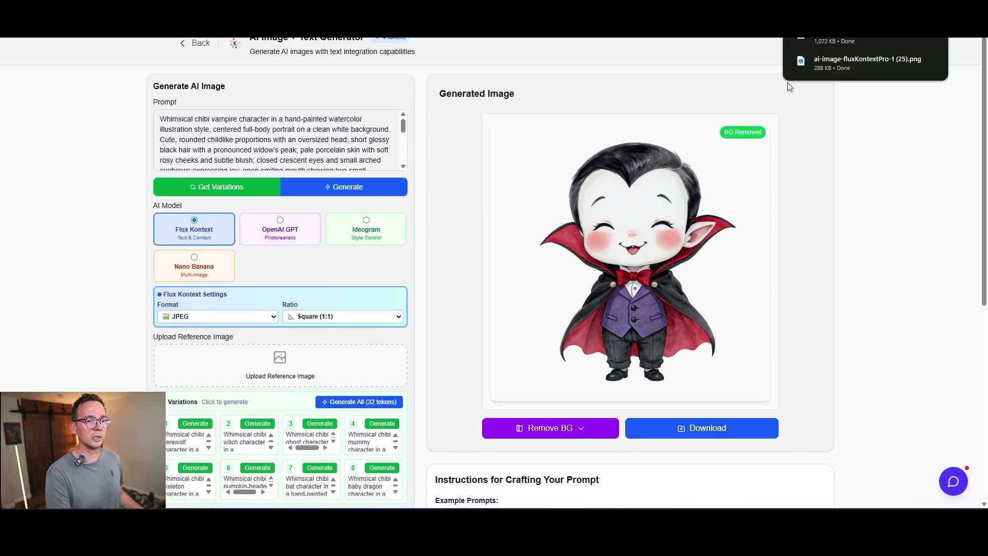
{"action": "left_click", "coordinate": [835, 41]}
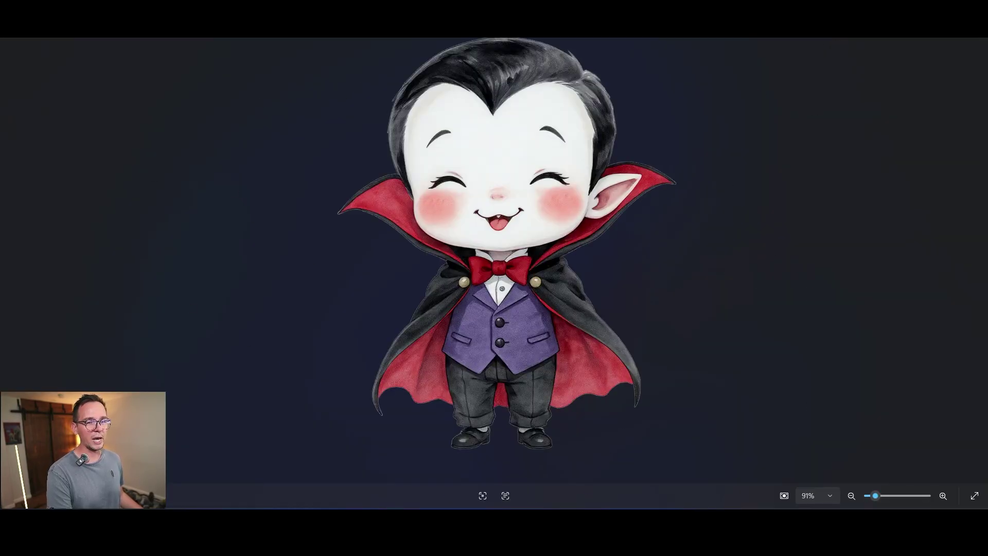
{"action": "key", "text": "alt+F4"}
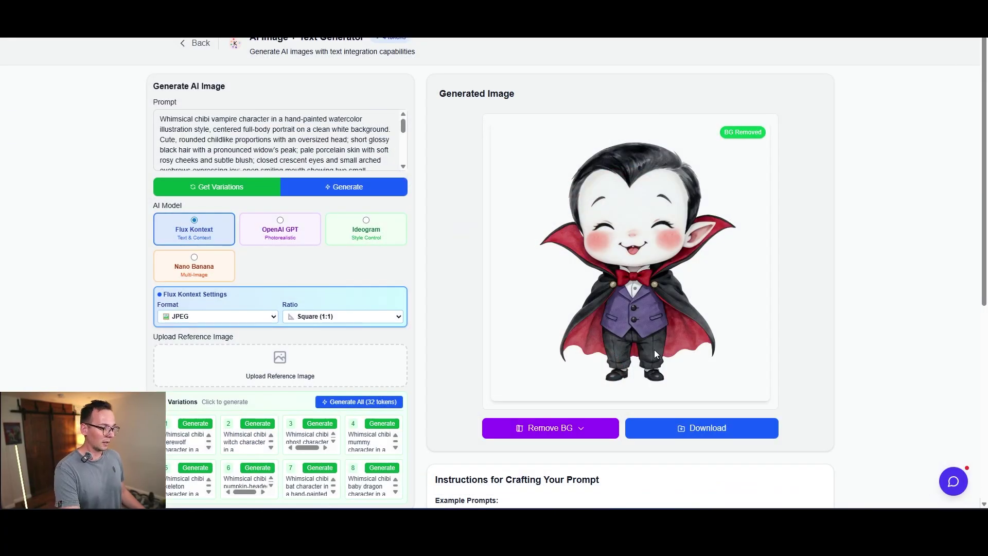
{"action": "scroll", "coordinate": [392, 390], "scroll_direction": "down", "scroll_amount": 2}
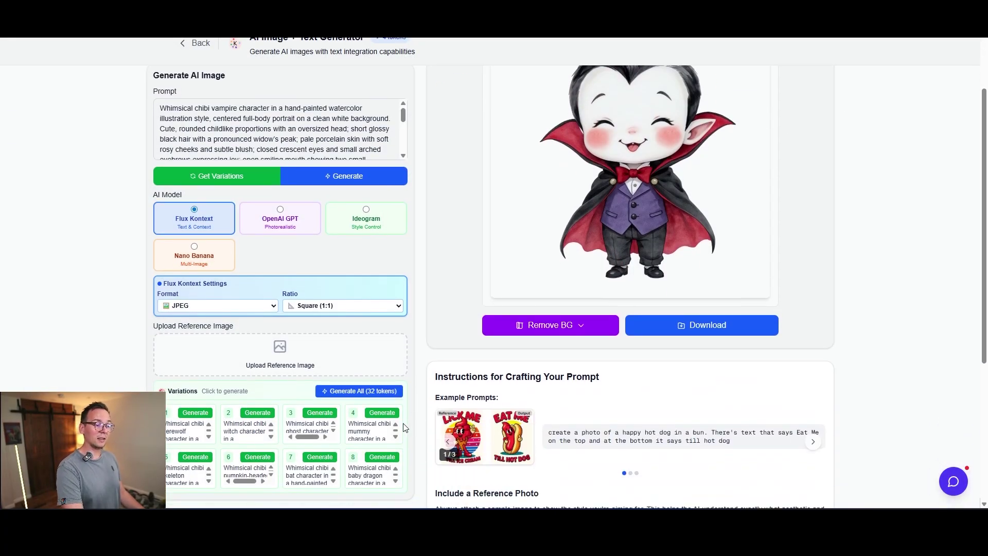
Step: Generate variation 1: a chibi werewolf in a plaid shirt and green scarf
{"action": "left_click", "coordinate": [195, 413]}
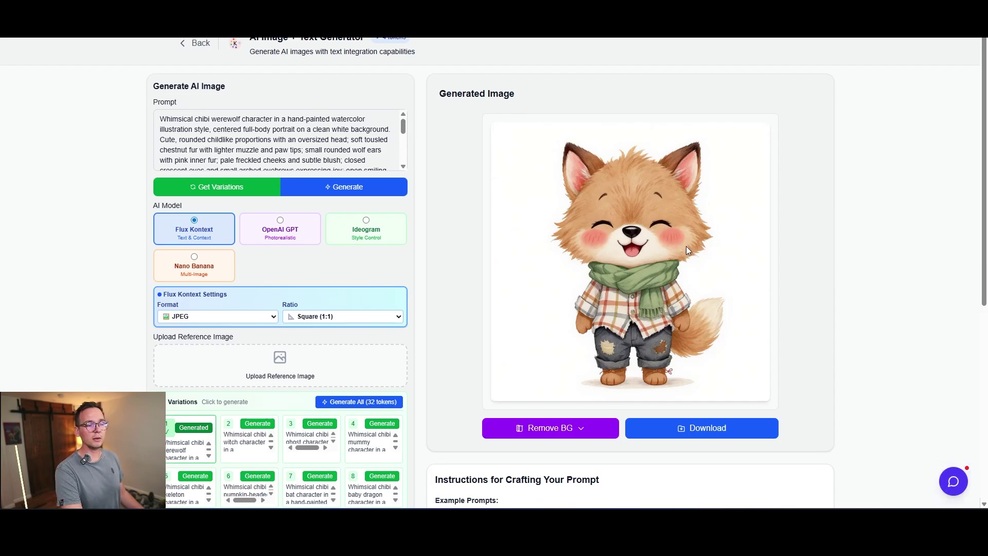
{"action": "scroll", "coordinate": [669, 260], "scroll_direction": "down", "scroll_amount": 1}
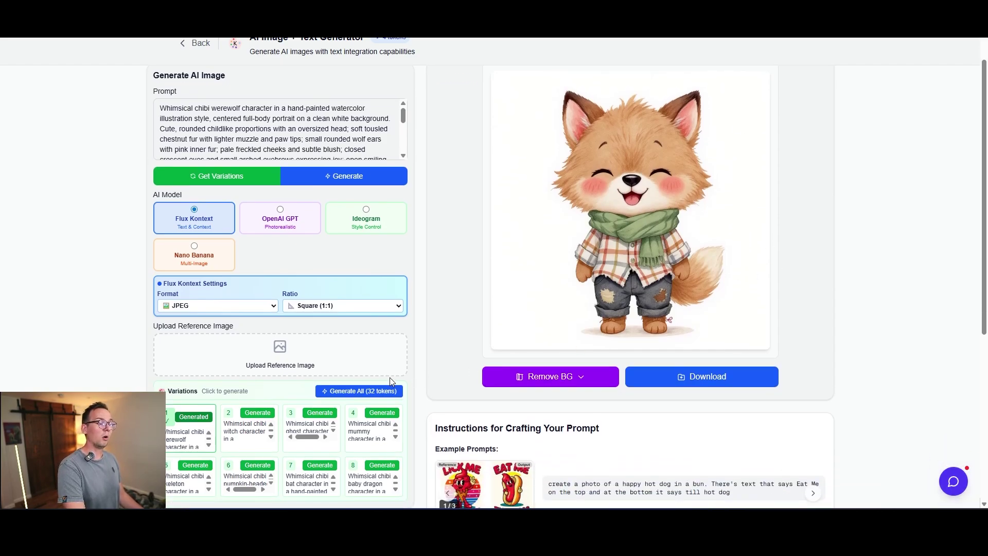
Step: Generate all eight variations and remove the werewolf and witch backgrounds with 851 Labs
{"action": "left_click", "coordinate": [366, 395]}
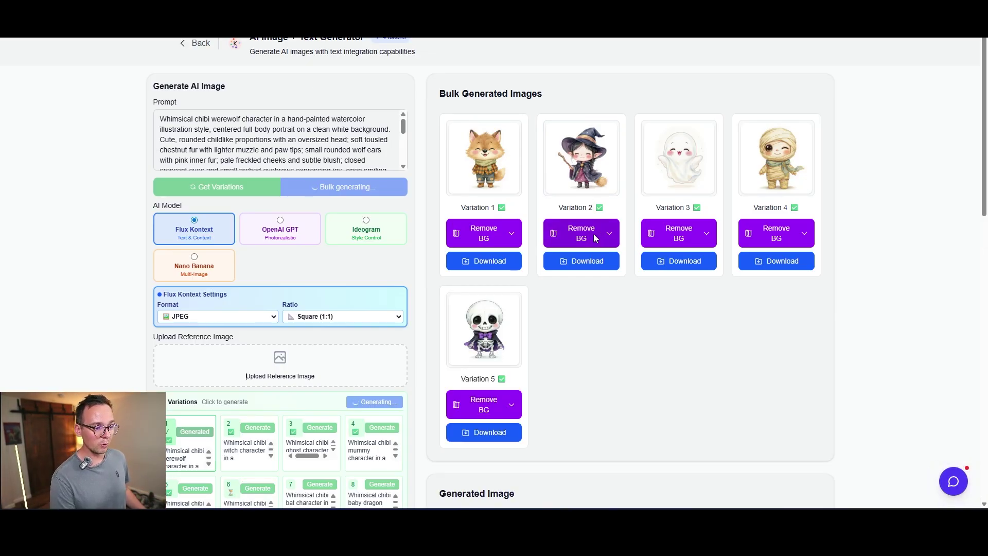
{"action": "left_click", "coordinate": [511, 233]}
{"action": "left_click", "coordinate": [513, 316]}
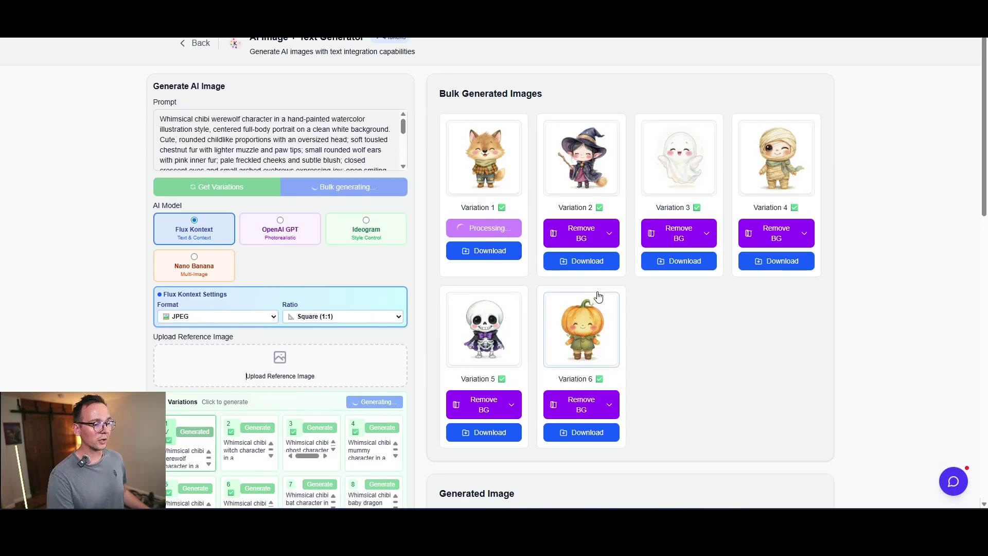
{"action": "left_click", "coordinate": [598, 235]}
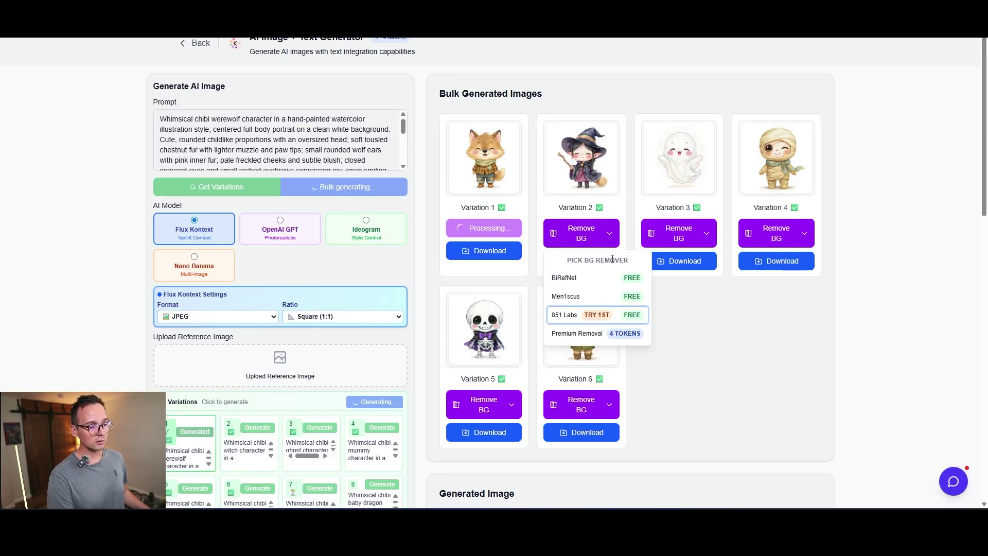
{"action": "left_click", "coordinate": [593, 316]}
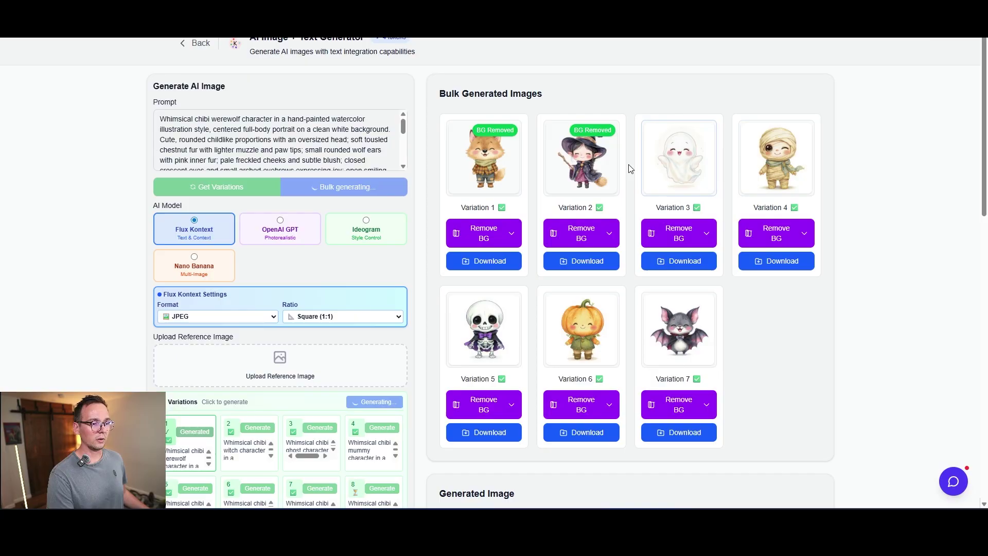
Step: Download and check the witch PNG, then remove the ghost and mummy backgrounds with 851 Labs
{"action": "left_click", "coordinate": [596, 260]}
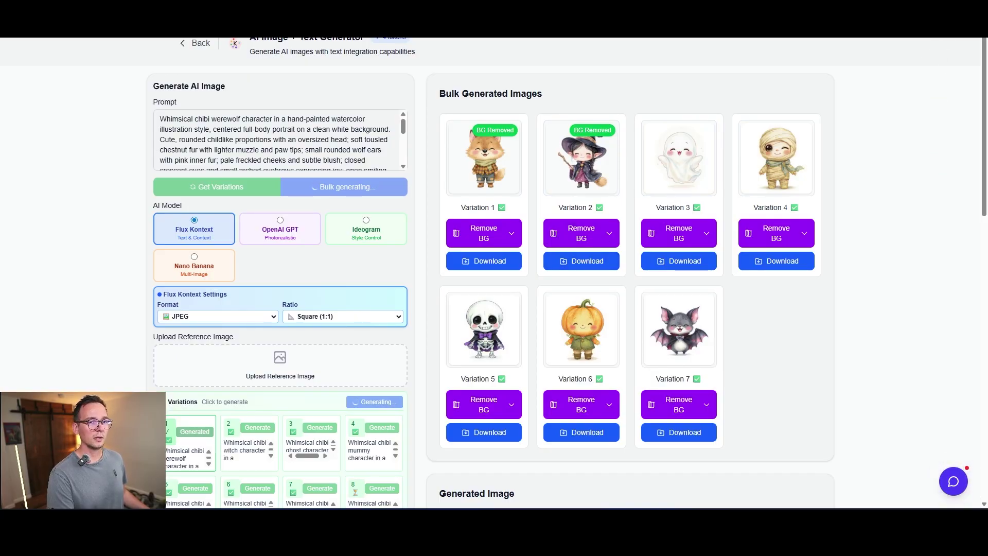
{"action": "left_click", "coordinate": [851, 53]}
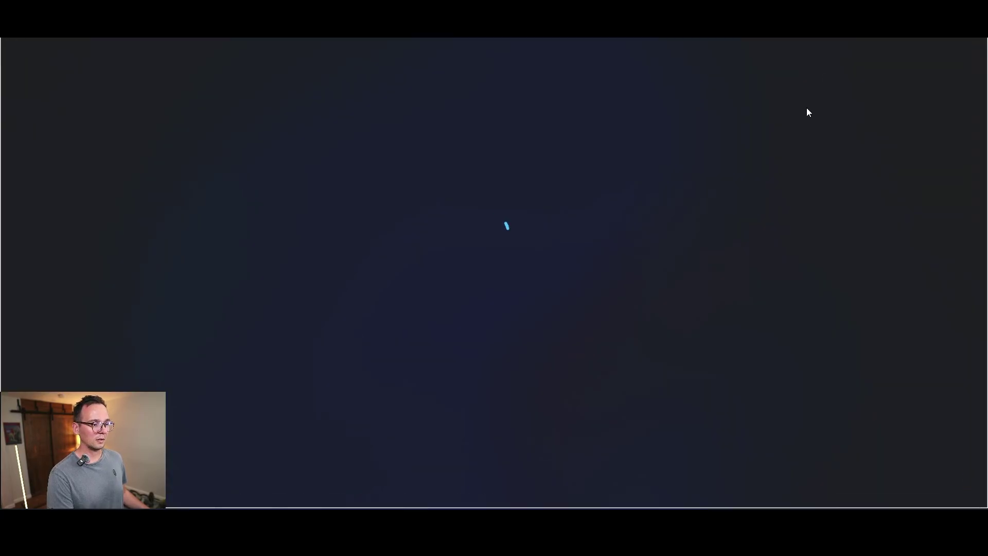
{"action": "key", "text": "Escape"}
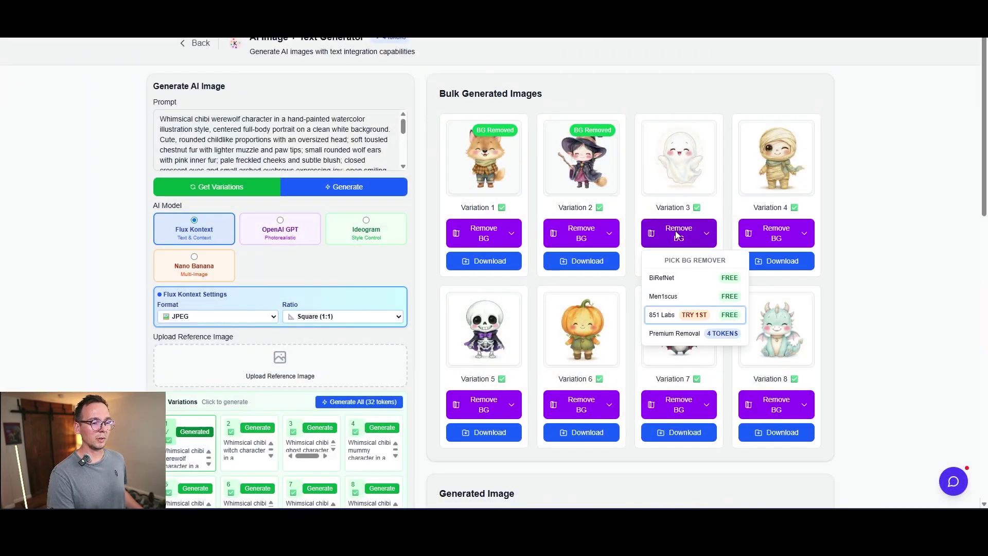
{"action": "left_click", "coordinate": [678, 315]}
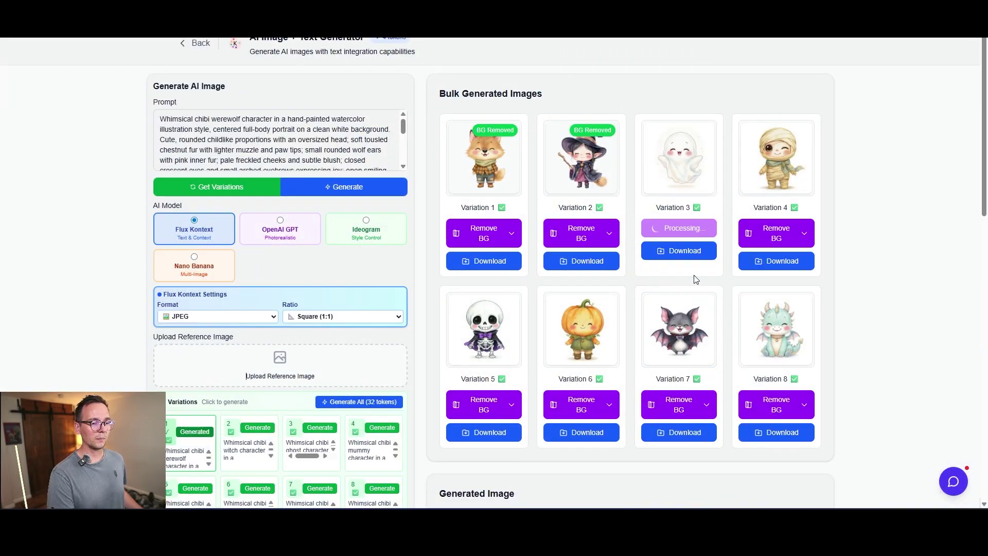
{"action": "left_click", "coordinate": [774, 233]}
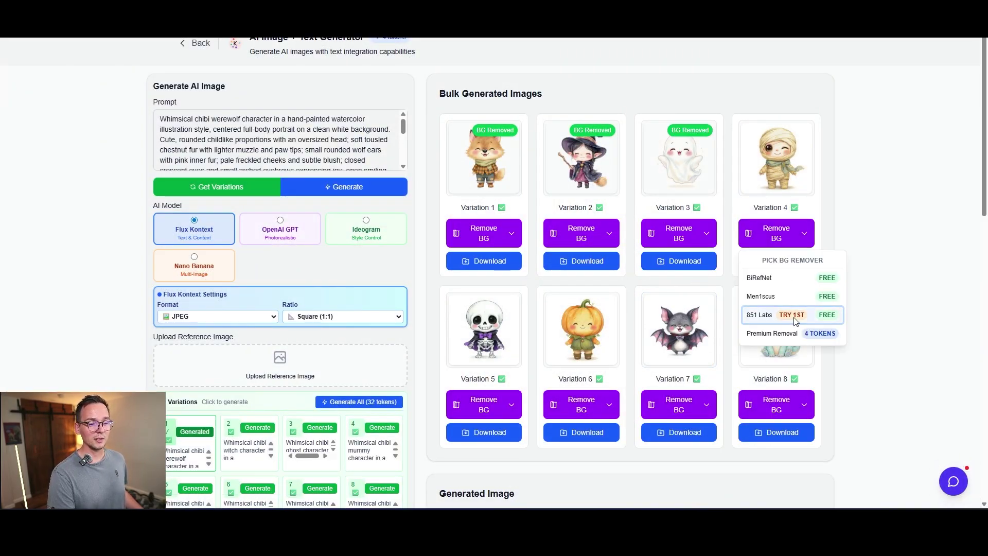
{"action": "left_click", "coordinate": [775, 314]}
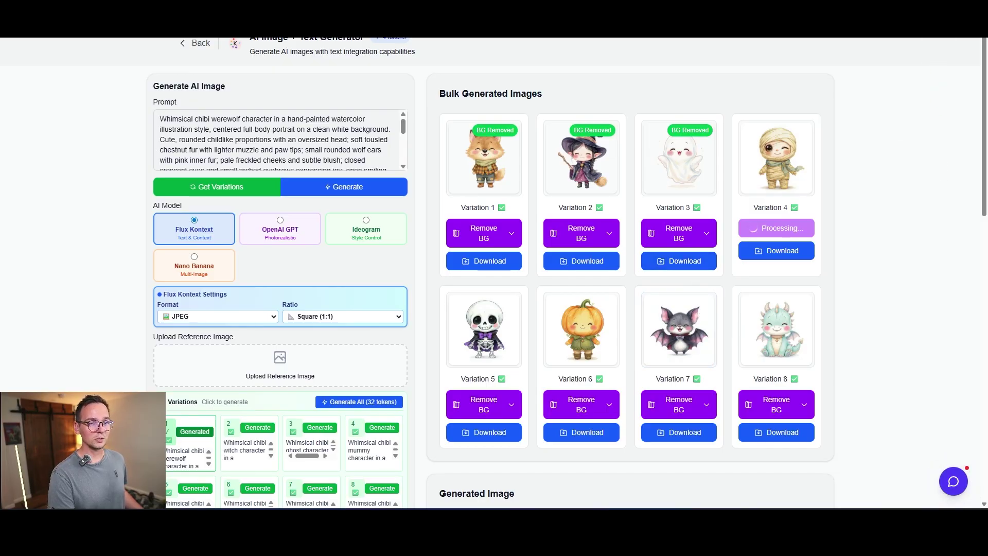
{"action": "left_click", "coordinate": [857, 51]}
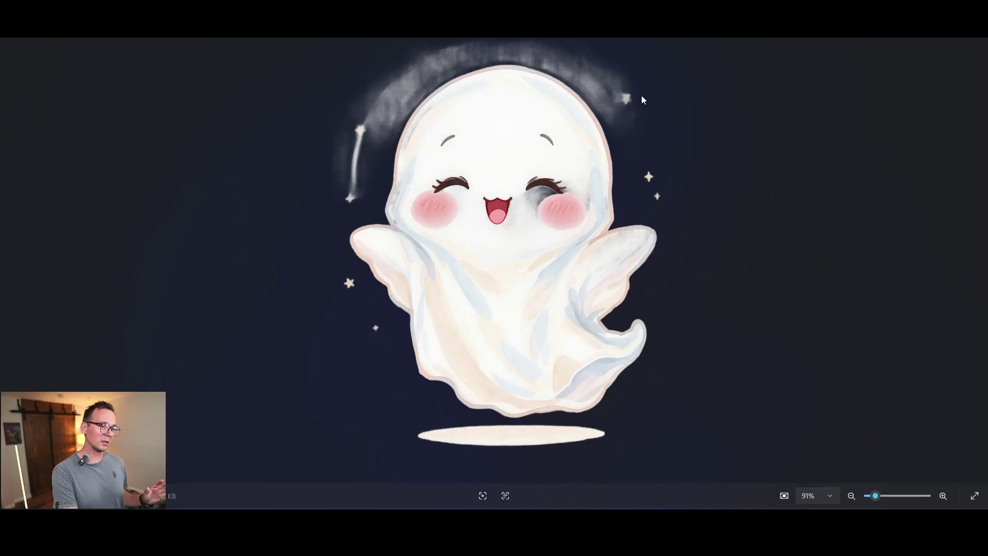
{"action": "key", "text": "alt+F4"}
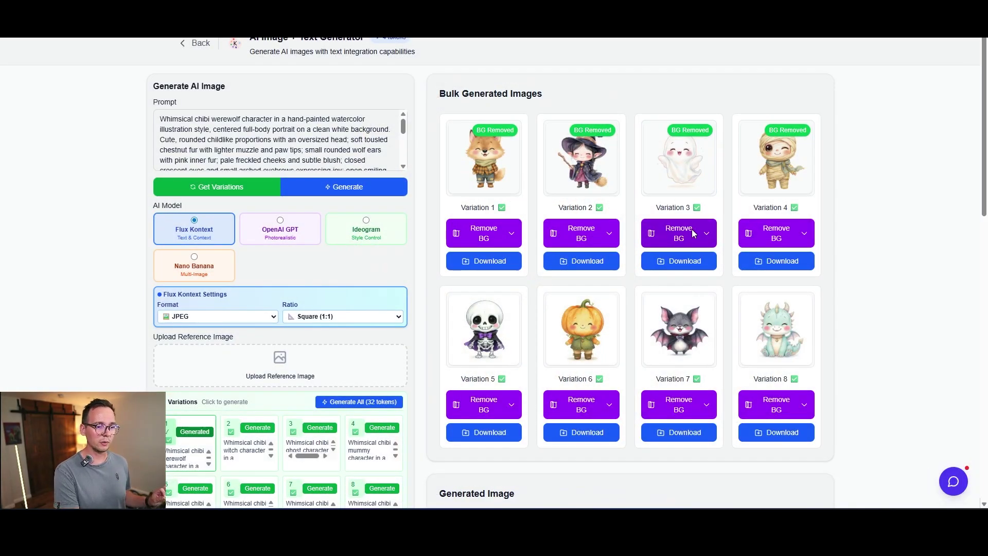
Step: Redo the ghost's background removal with Men1scus, then download and compare the new PNG
{"action": "left_click", "coordinate": [694, 231]}
{"action": "left_click", "coordinate": [700, 295]}
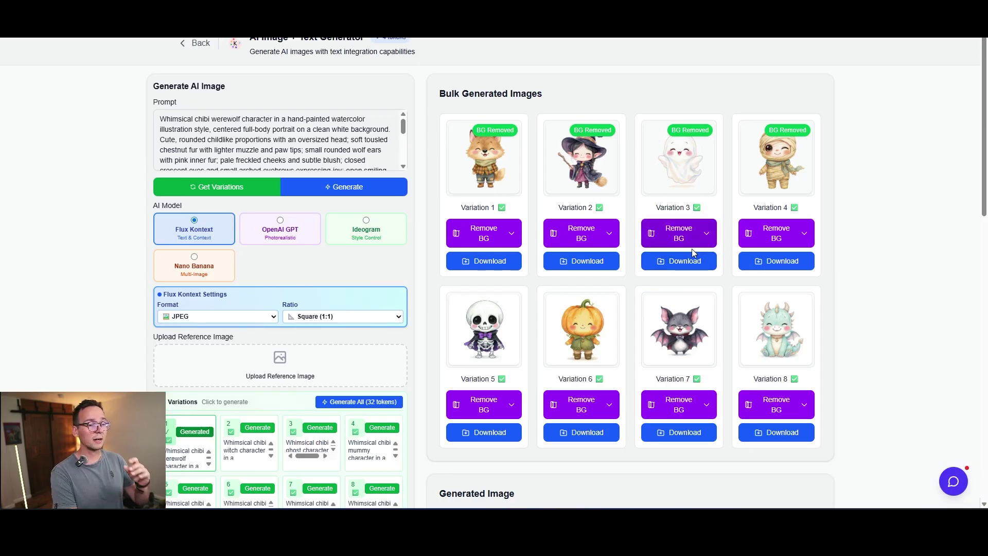
{"action": "left_click", "coordinate": [694, 260]}
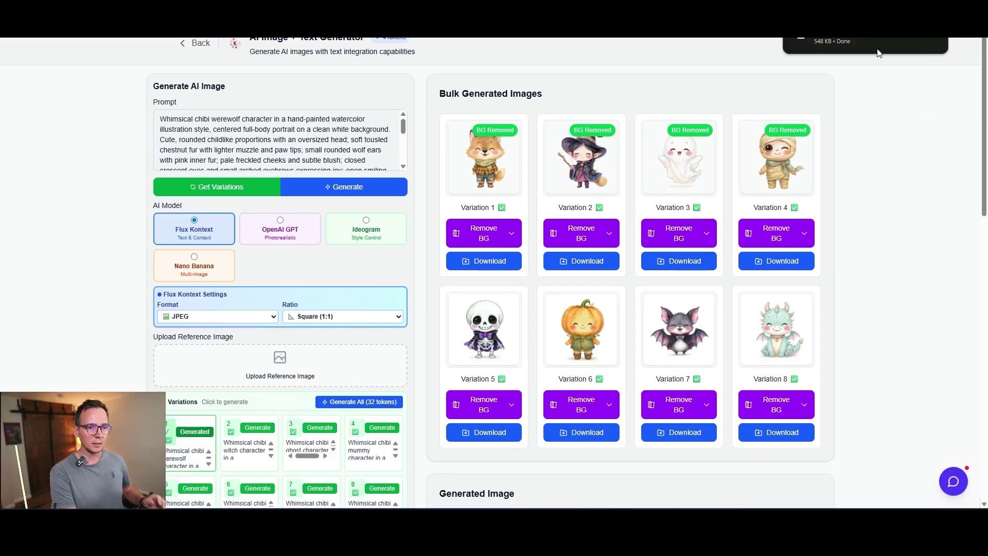
{"action": "left_click", "coordinate": [862, 42]}
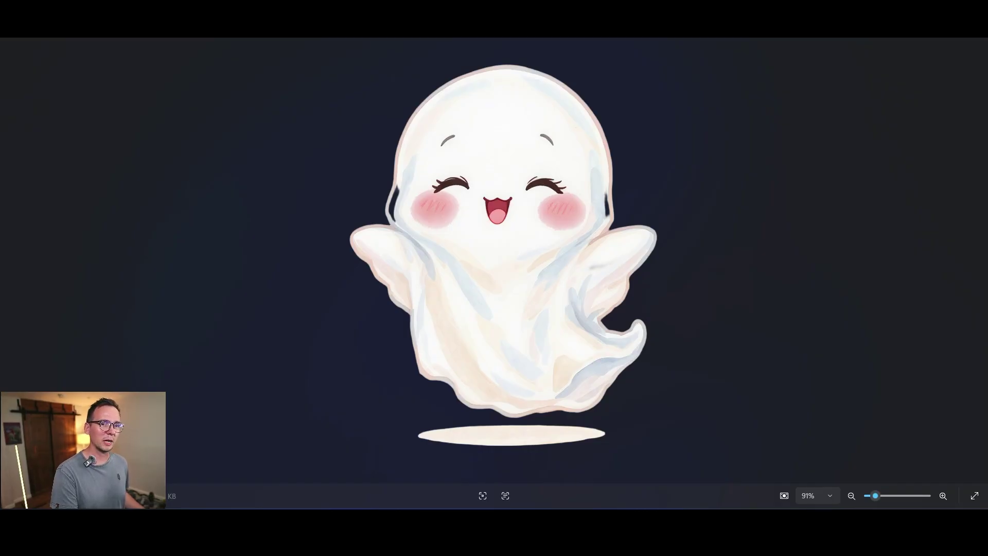
{"action": "key", "text": "alt+Tab"}
{"action": "left_click", "coordinate": [669, 234]}
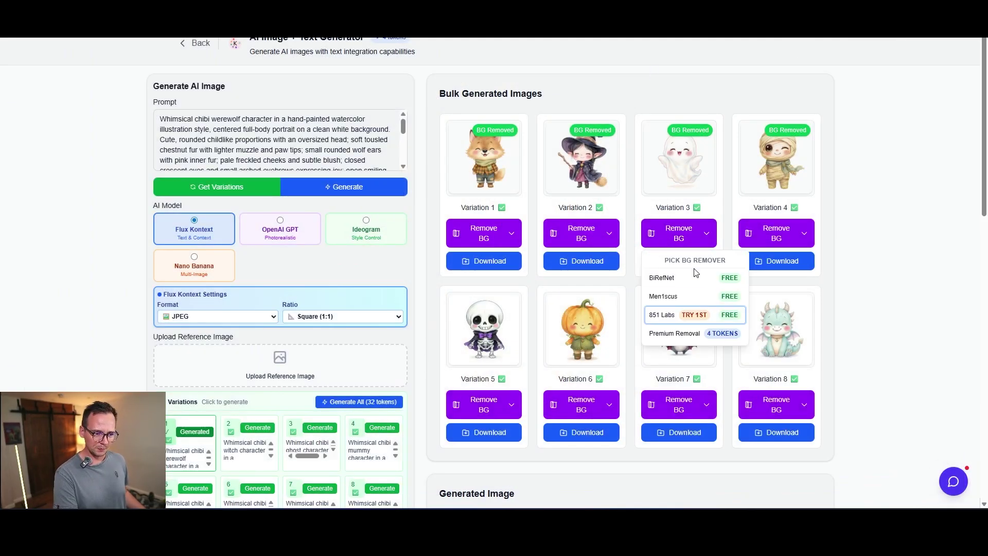
{"action": "left_click", "coordinate": [875, 286]}
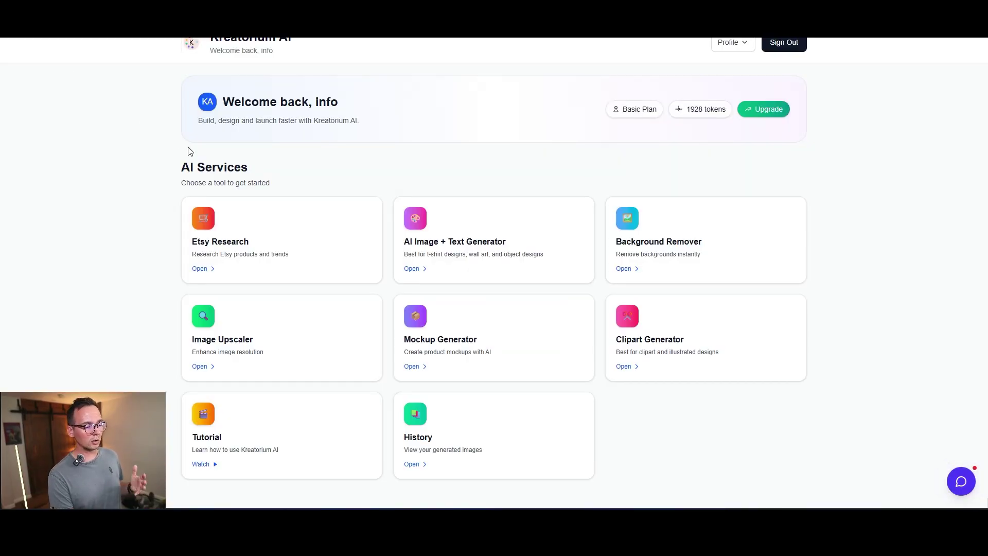
Step: Upload the vampire as the mockup design and prompt for a white T-shirt worn by a black woman, zoomed in
{"action": "left_click", "coordinate": [439, 340]}
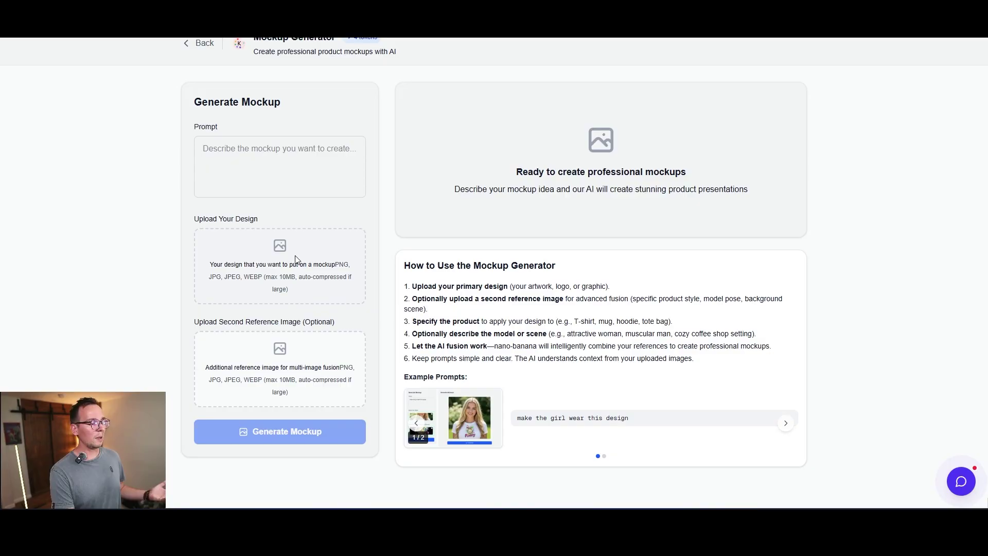
{"action": "left_click", "coordinate": [295, 259]}
{"action": "left_click", "coordinate": [415, 95]}
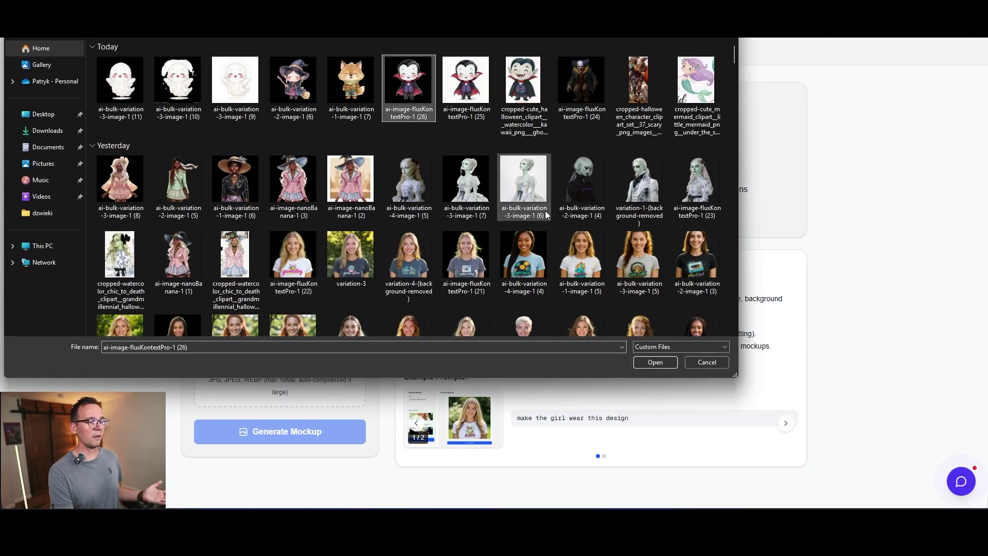
{"action": "left_click", "coordinate": [654, 362]}
{"action": "left_click", "coordinate": [322, 181]}
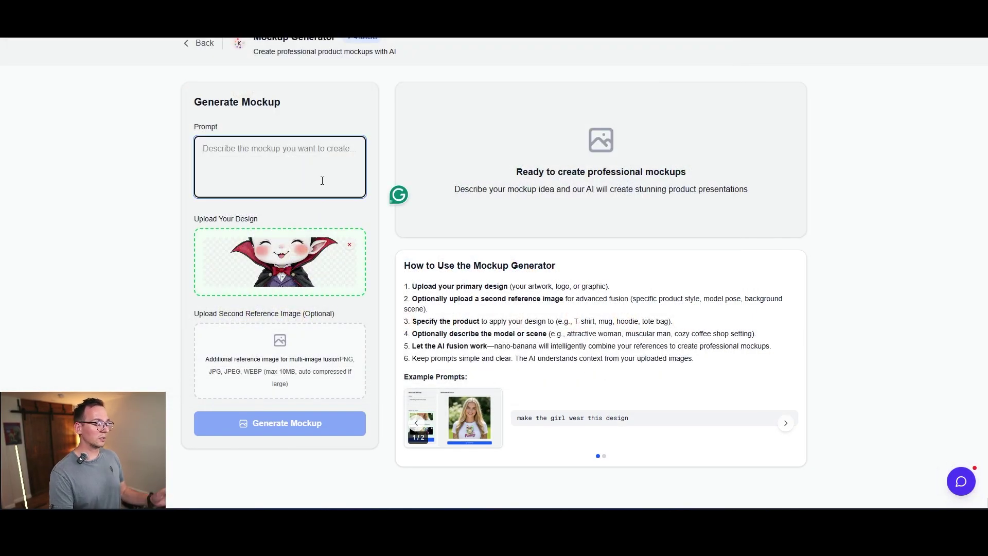
{"action": "type", "text": "put this "}
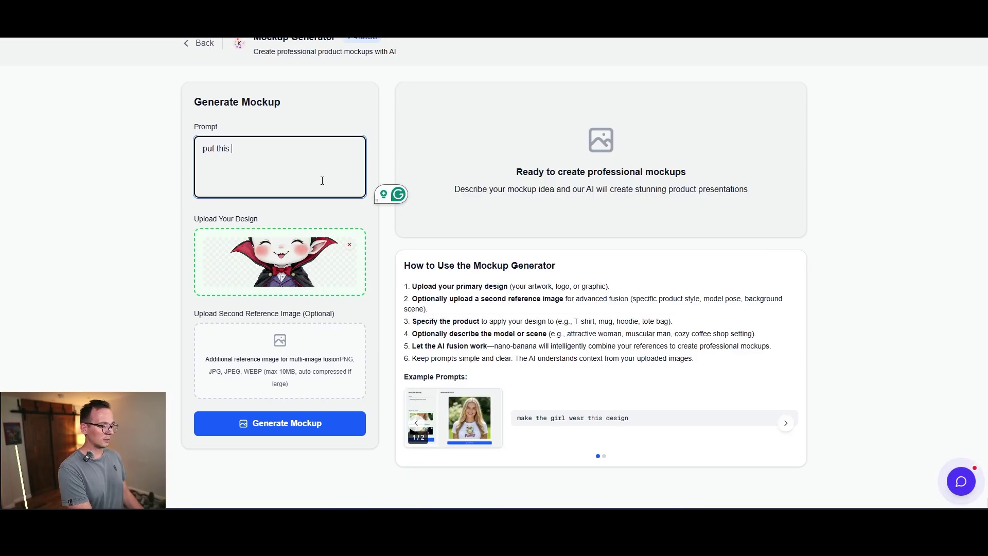
{"action": "type", "text": "design on a whit"}
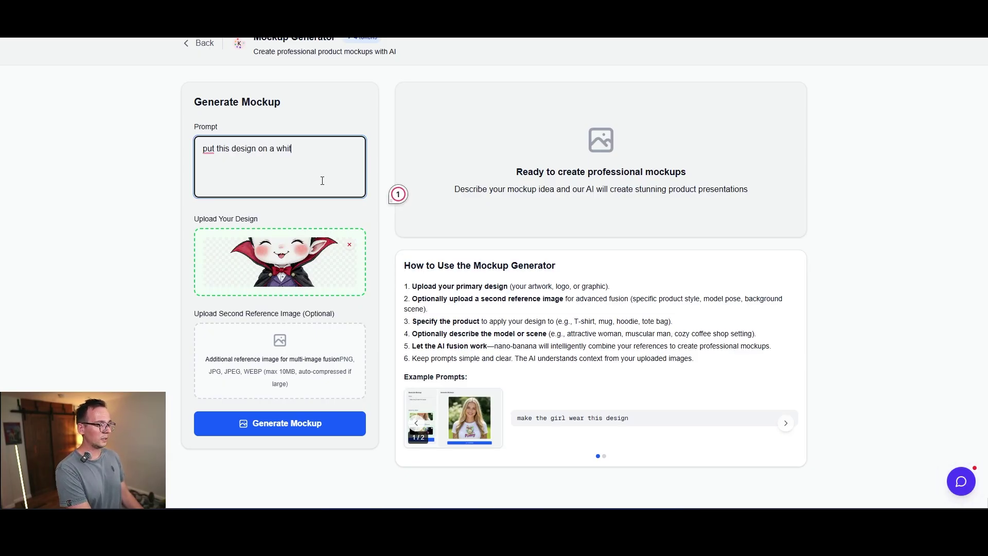
{"action": "type", "text": "e t shirt worn by"}
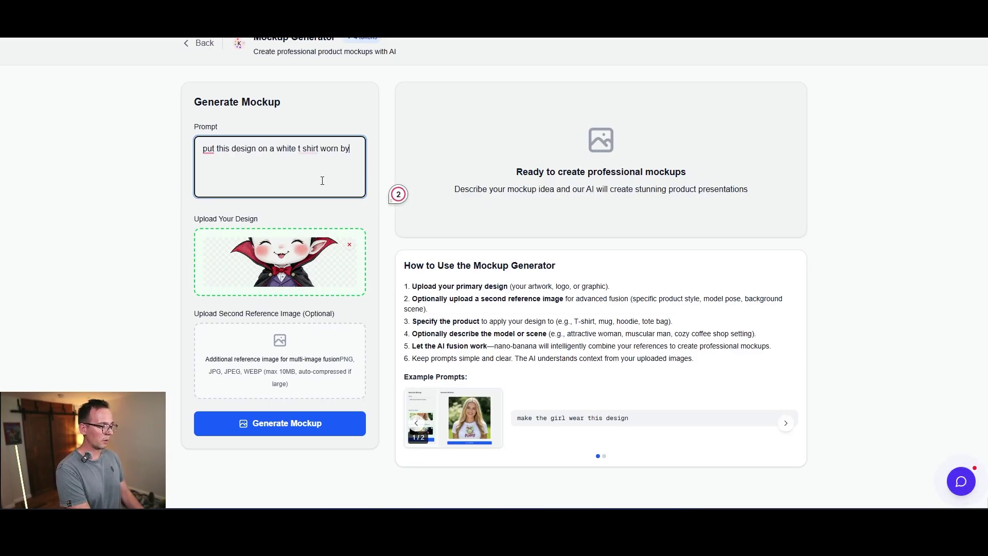
{"action": "type", "text": " a black woman zo"}
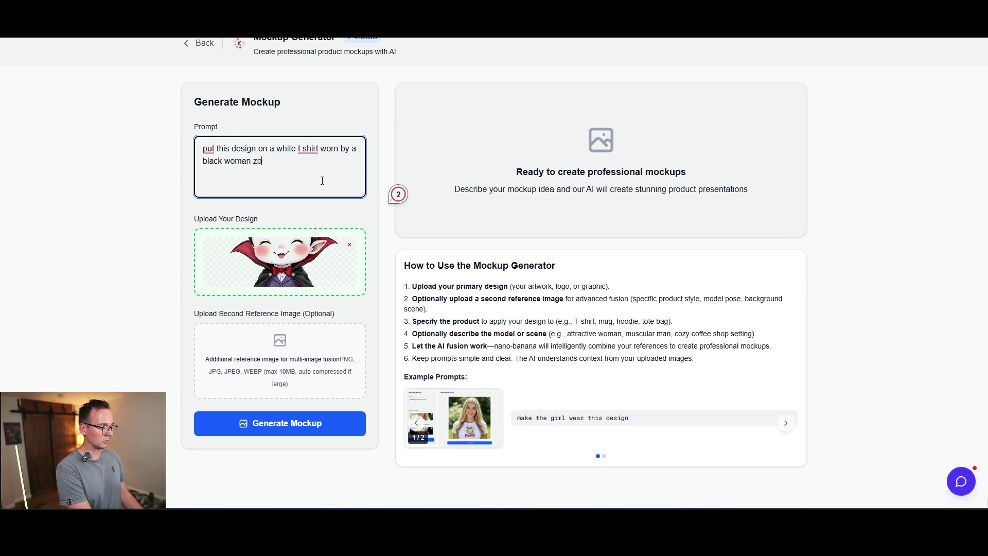
{"action": "type", "text": "om in on he"}
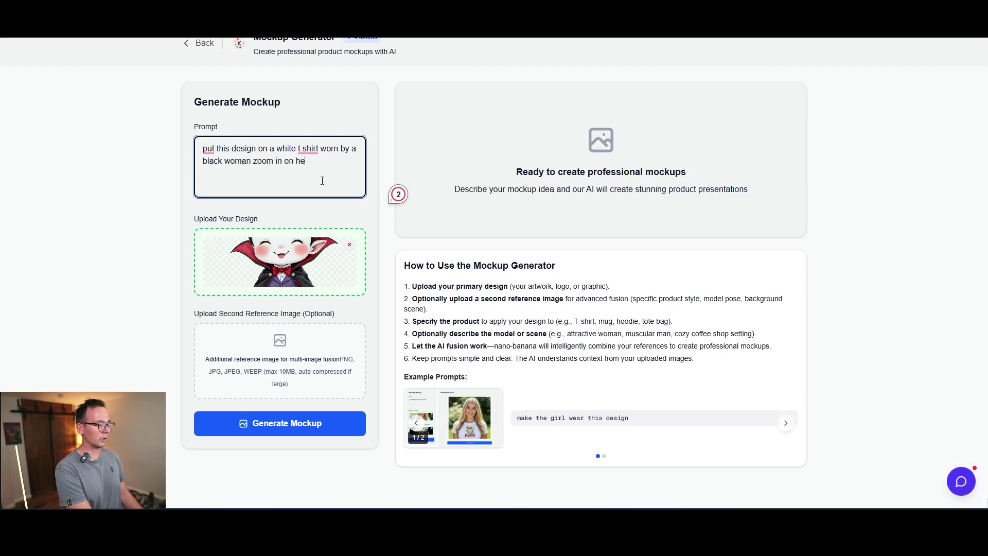
{"action": "type", "text": "r t shirt"}
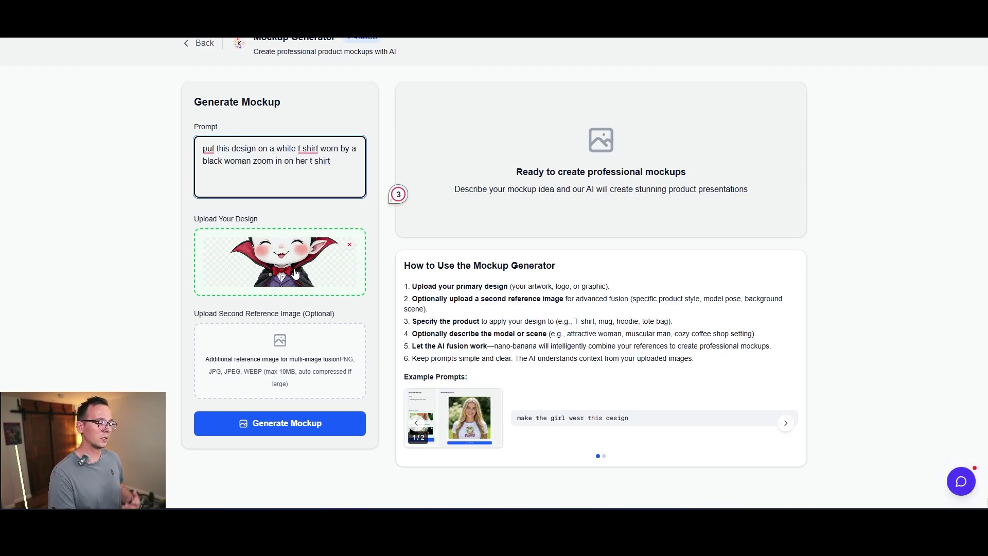
Step: Generate the vampire-on-white-T-shirt mockup, download the 2.1 MB file, and view it full size
{"action": "left_click", "coordinate": [284, 419]}
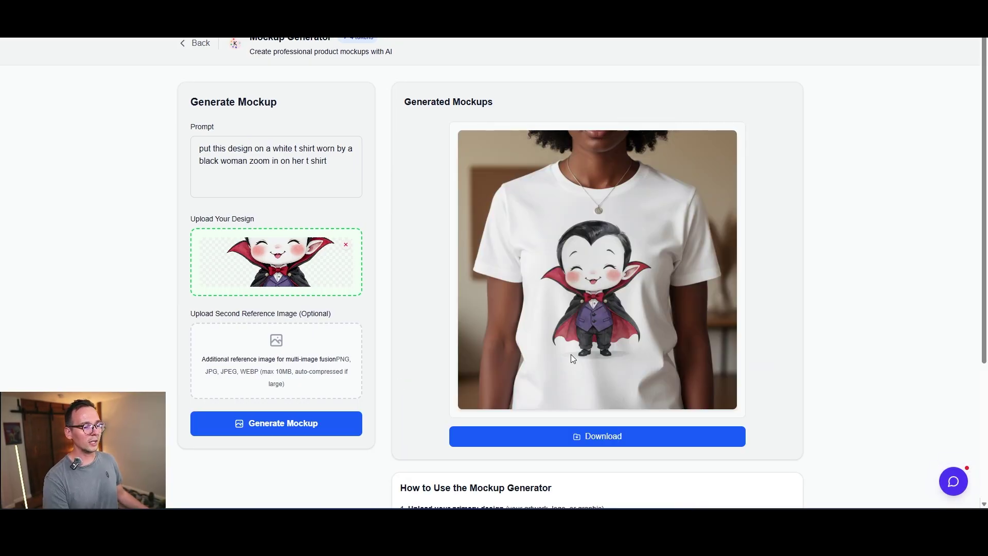
{"action": "left_click", "coordinate": [618, 436]}
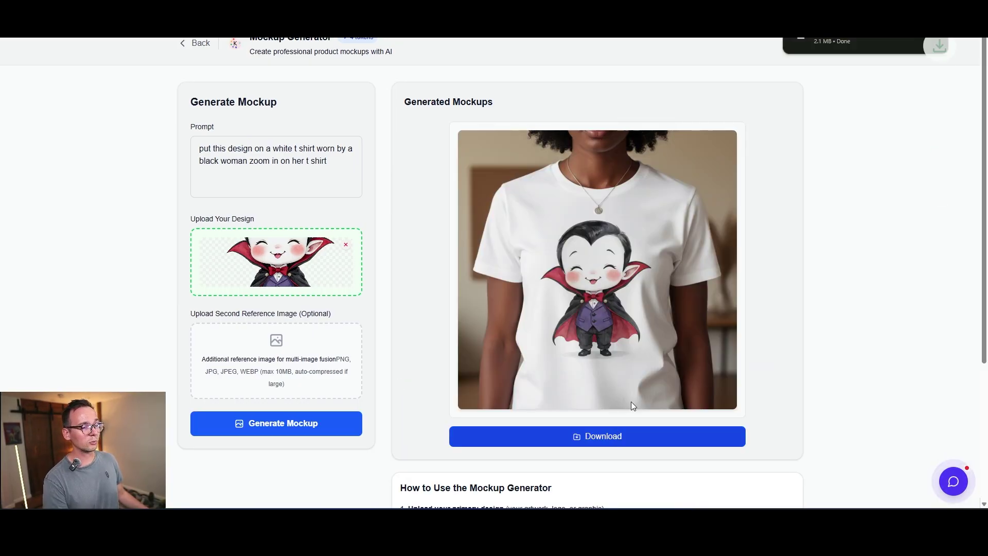
{"action": "left_click", "coordinate": [827, 48]}
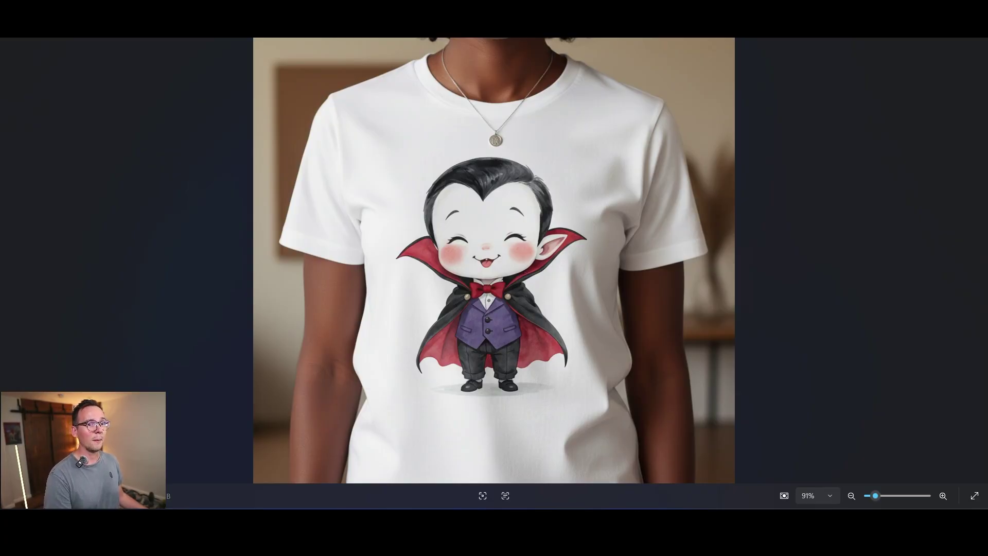
{"action": "key", "text": "alt+F4"}
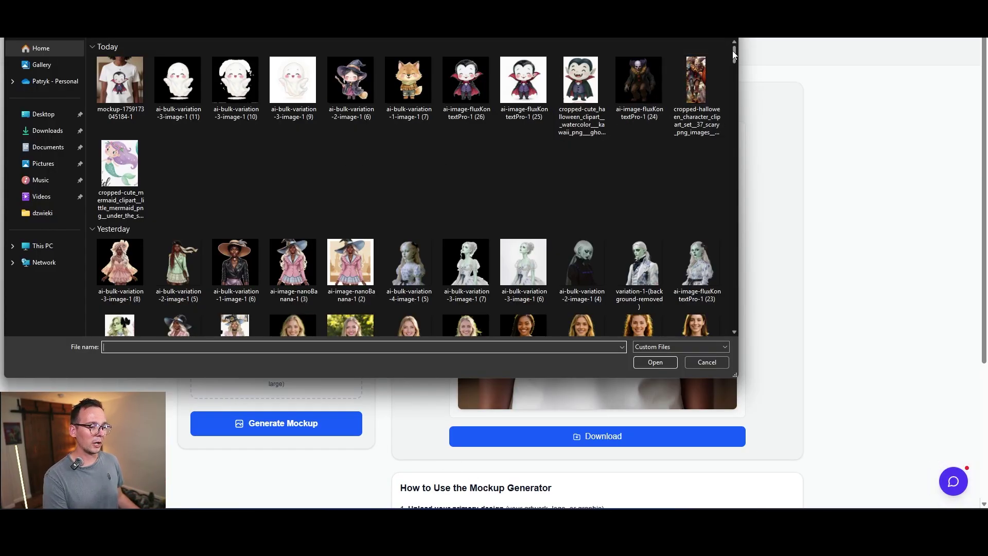
Step: Preview ai-bulk-variation-8-image-1 (1), the blonde woman photo, and load it as the second reference
{"action": "left_click_drag", "start_coordinate": [733, 50], "coordinate": [734, 65]}
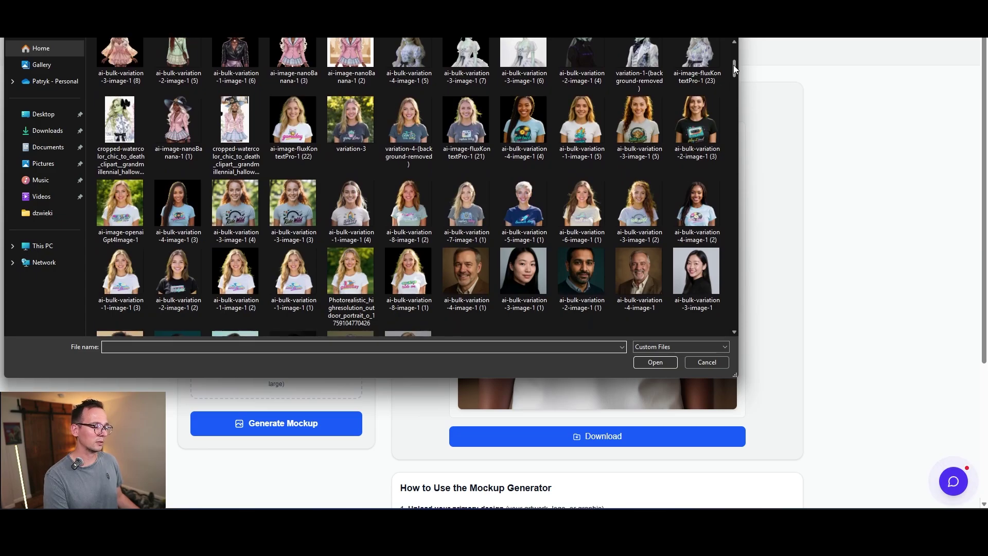
{"action": "left_click", "coordinate": [411, 274]}
{"action": "double_click", "coordinate": [412, 273]}
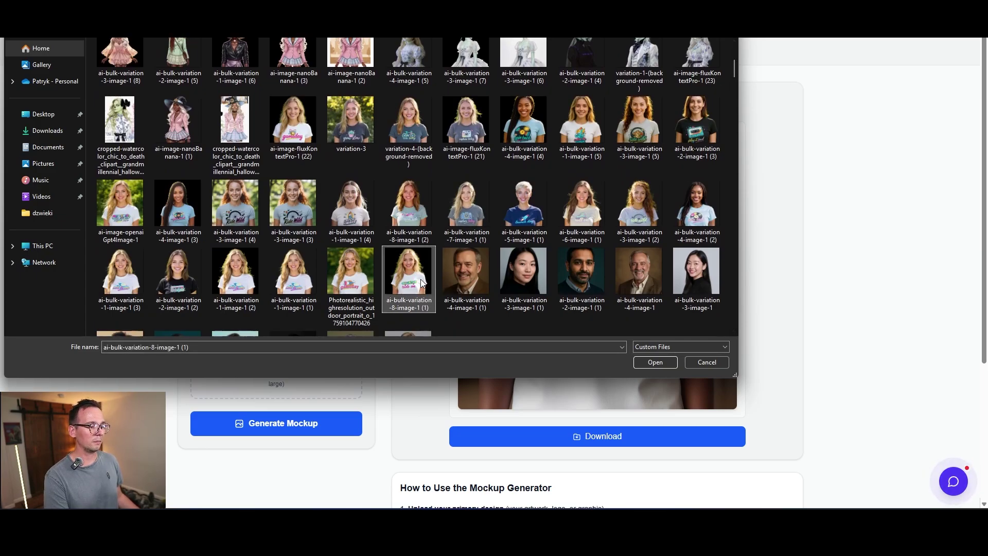
{"action": "right_click", "coordinate": [421, 283]}
{"action": "left_click", "coordinate": [468, 85]}
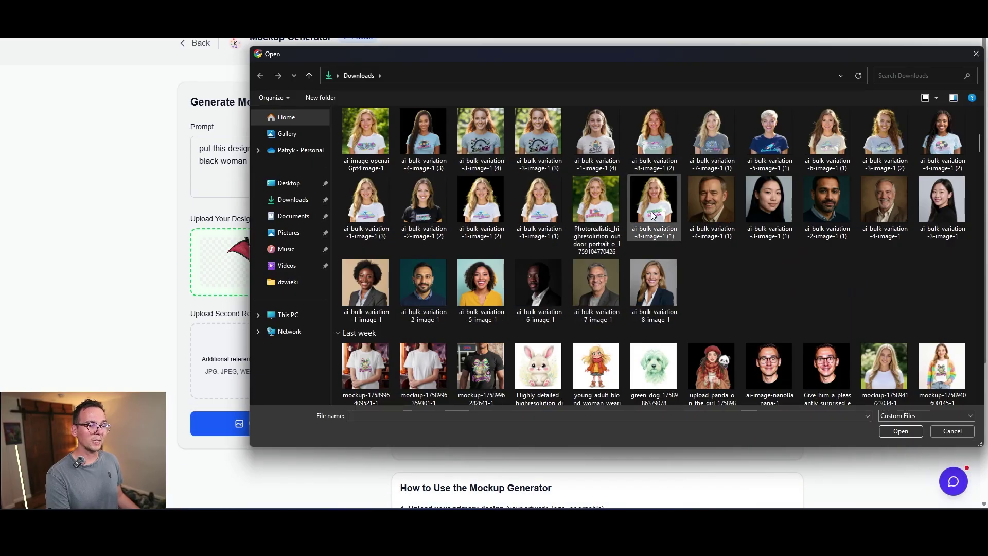
{"action": "left_click", "coordinate": [650, 211]}
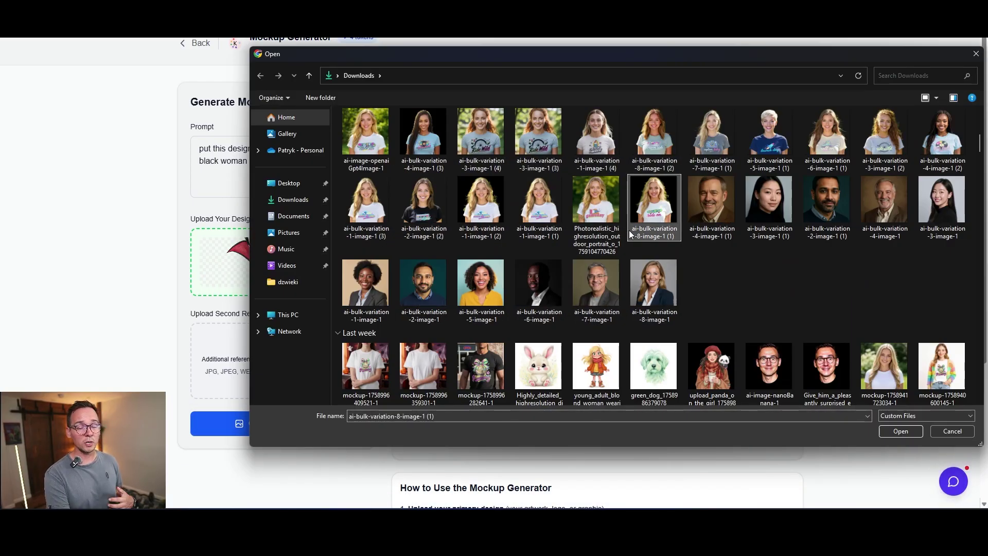
{"action": "left_click", "coordinate": [901, 431]}
Step: Replace the prompt with 'put this design on the girl's t shirt' and generate the mockup
{"action": "left_click", "coordinate": [280, 184]}
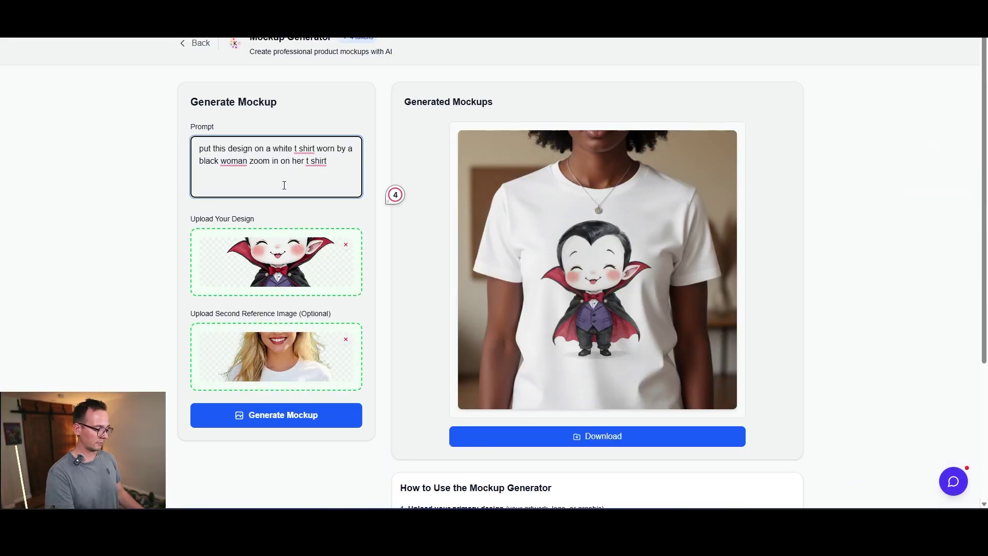
{"action": "key", "text": "ctrl+a"}
{"action": "type", "text": "put this desi"}
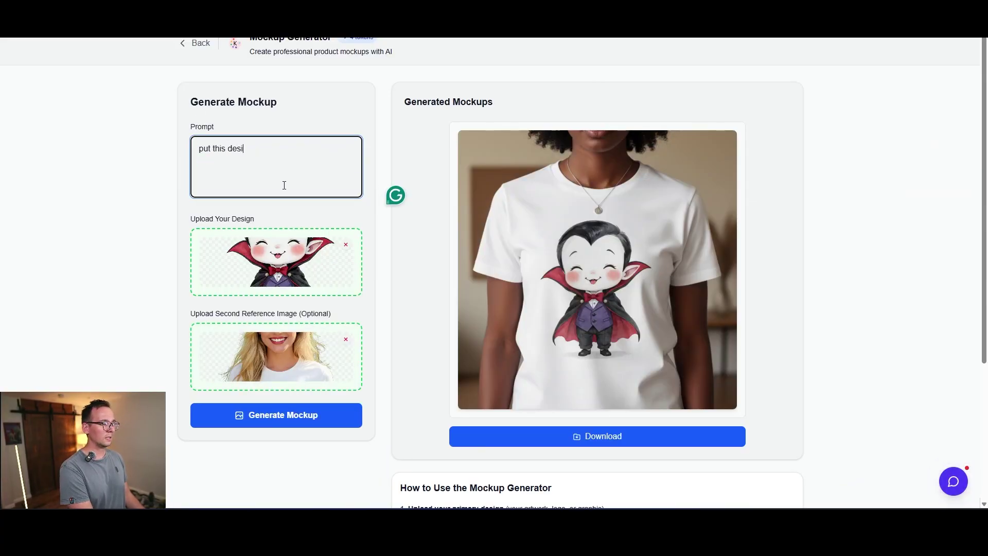
{"action": "type", "text": "gn on the gir"}
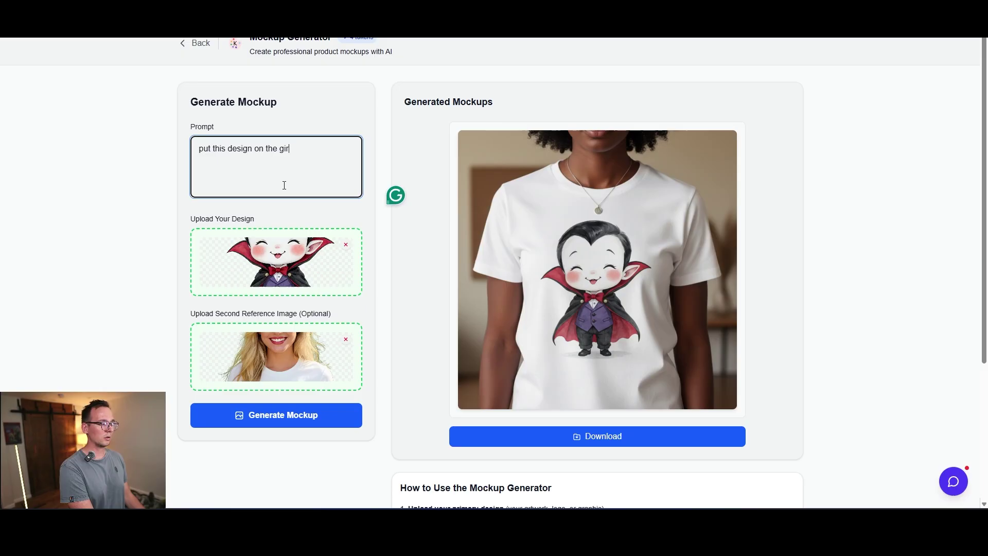
{"action": "type", "text": "l's t shirt"}
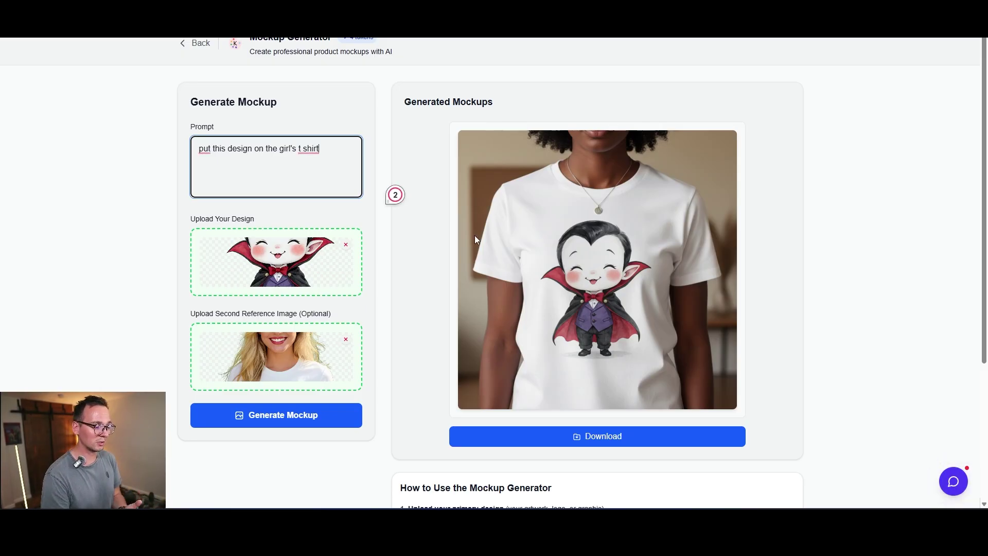
{"action": "left_click", "coordinate": [353, 407]}
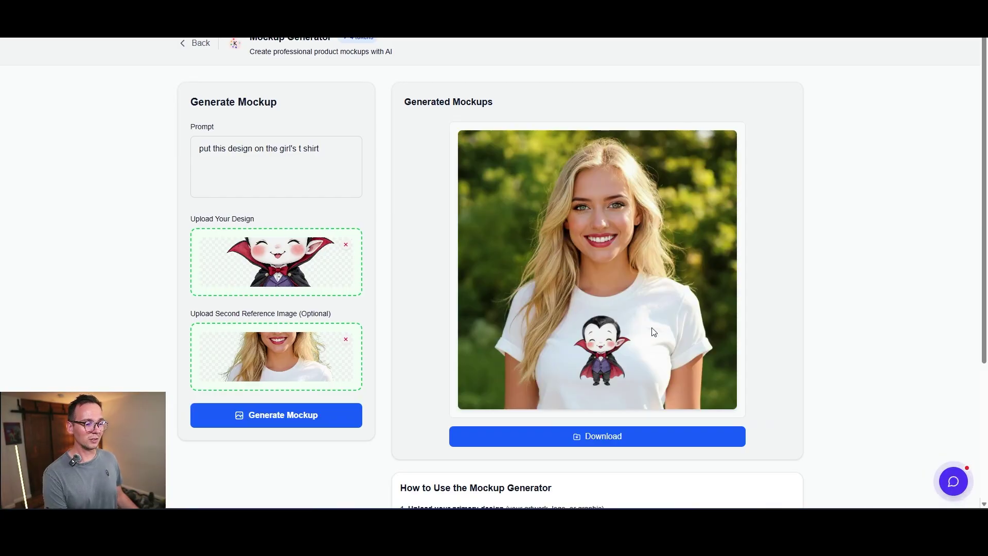
Step: Browse the Downloads folder of generated character images for another vampire clipart image
{"action": "left_click_drag", "start_coordinate": [639, 340], "coordinate": [610, 324]}
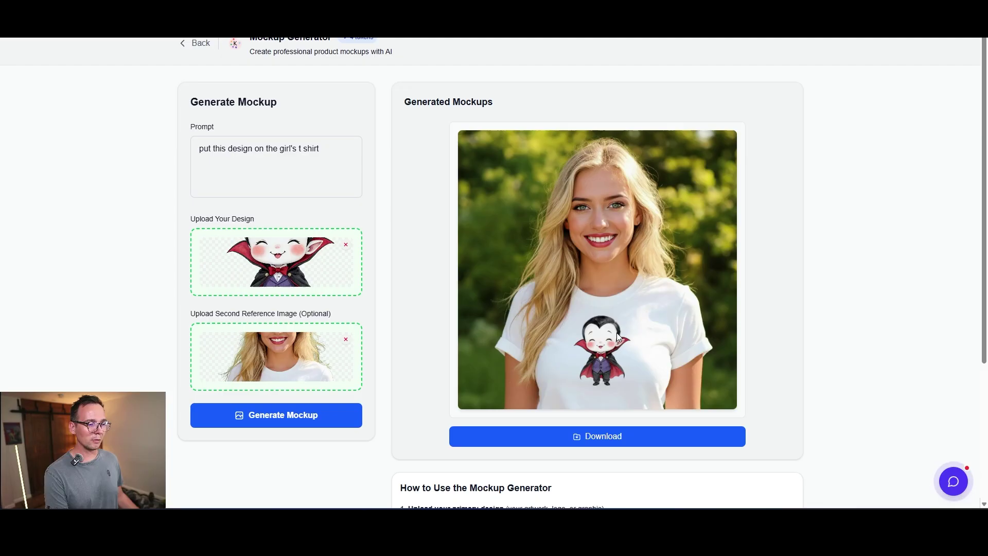
{"action": "right_click", "coordinate": [595, 284]}
{"action": "left_click", "coordinate": [326, 341]}
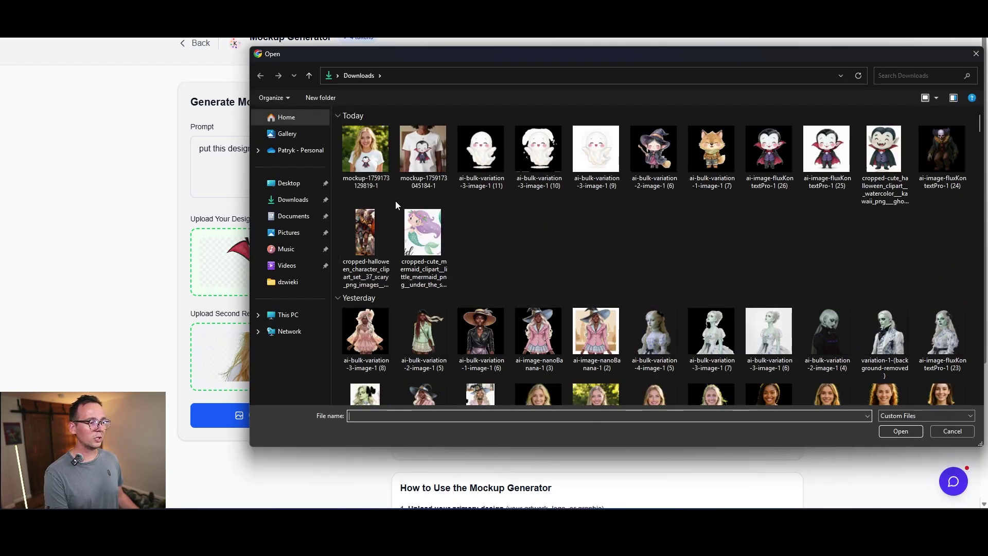
{"action": "left_click", "coordinate": [827, 160]}
{"action": "scroll", "coordinate": [652, 371], "scroll_direction": "down", "scroll_amount": 3}
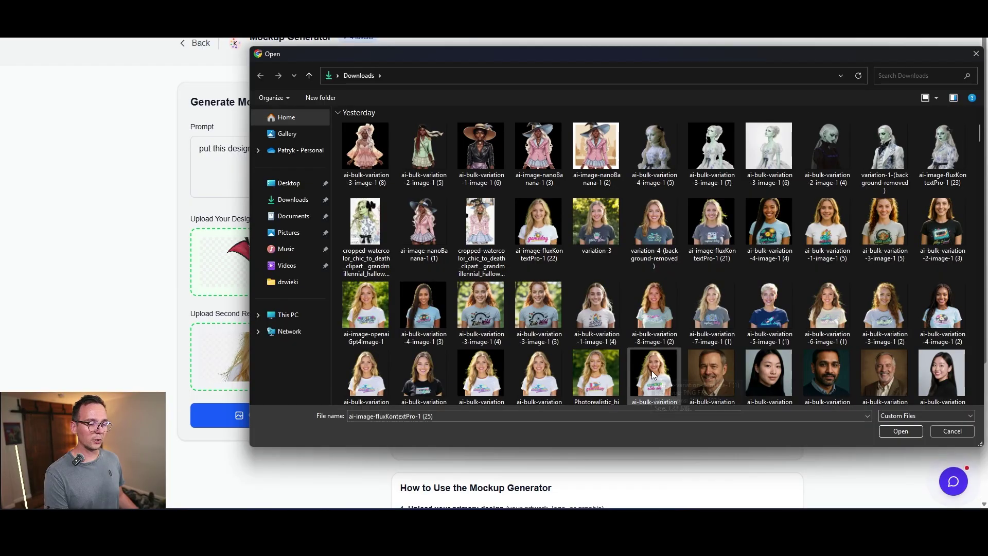